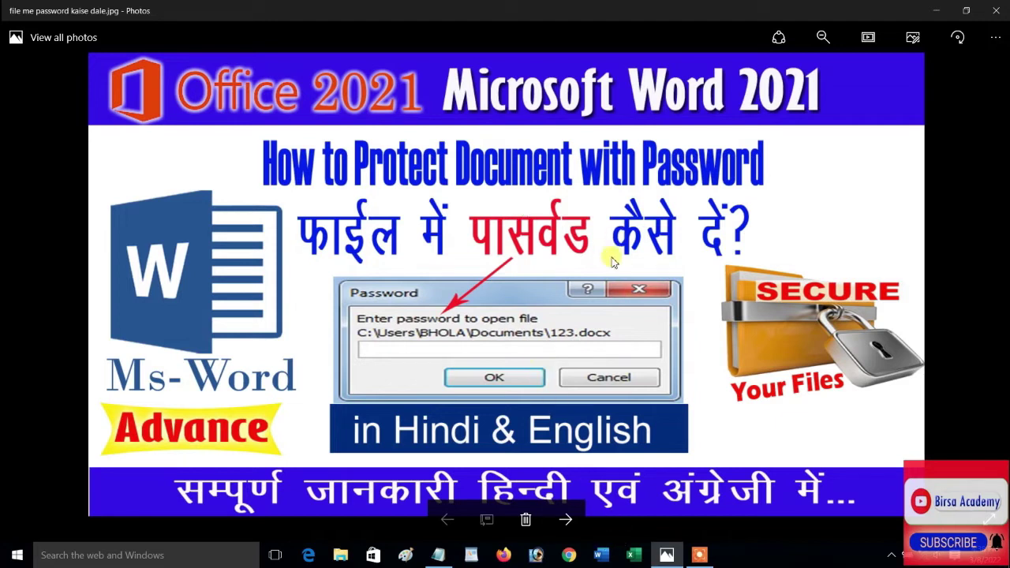
Step: Minimize the Photos viewer showing the Word password-protection thumbnail to reveal the desktop
{"action": "left_click", "coordinate": [669, 555]}
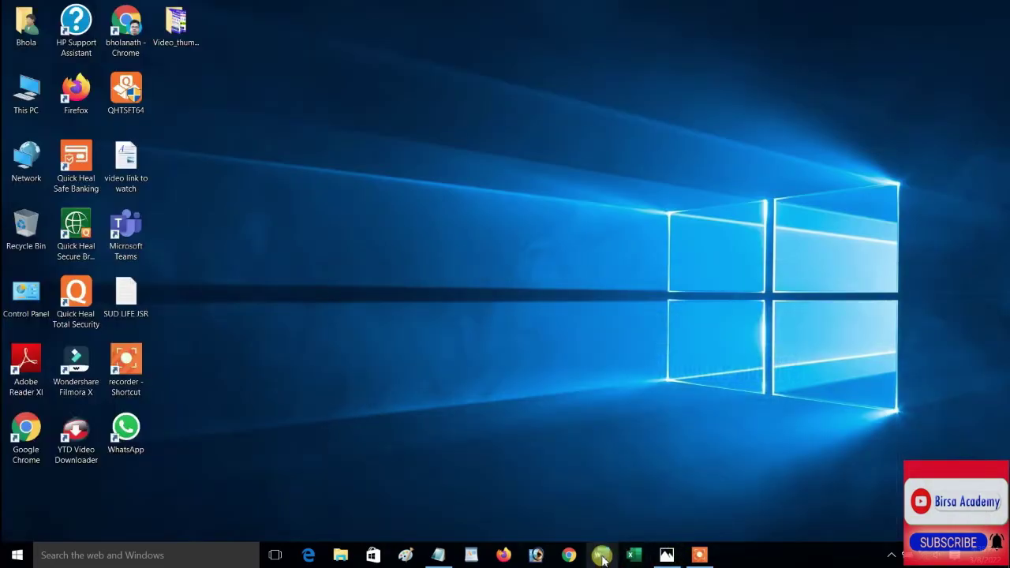
Step: Launch Word from the taskbar and create a new blank document
{"action": "left_click", "coordinate": [603, 556]}
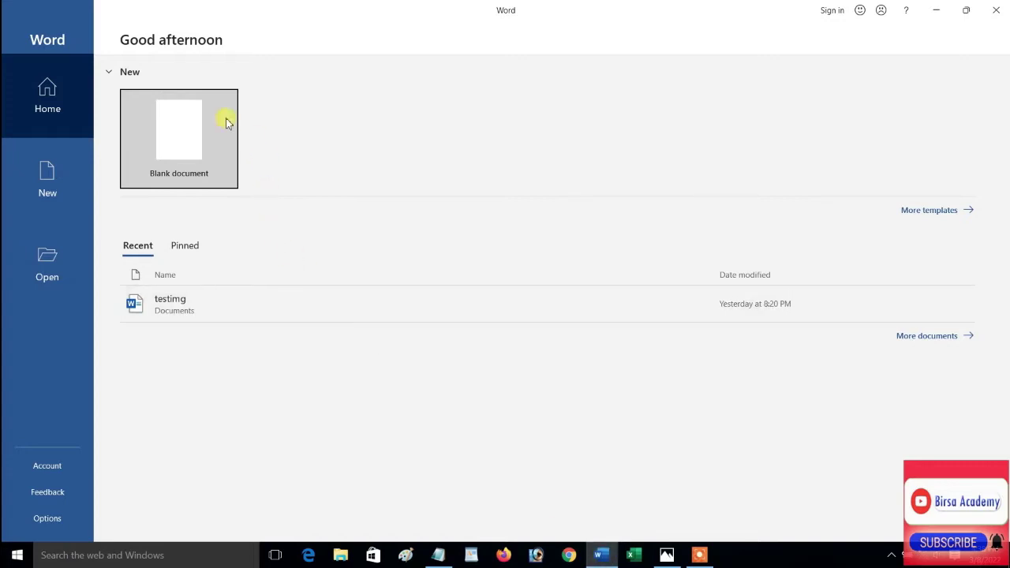
{"action": "left_click", "coordinate": [181, 143]}
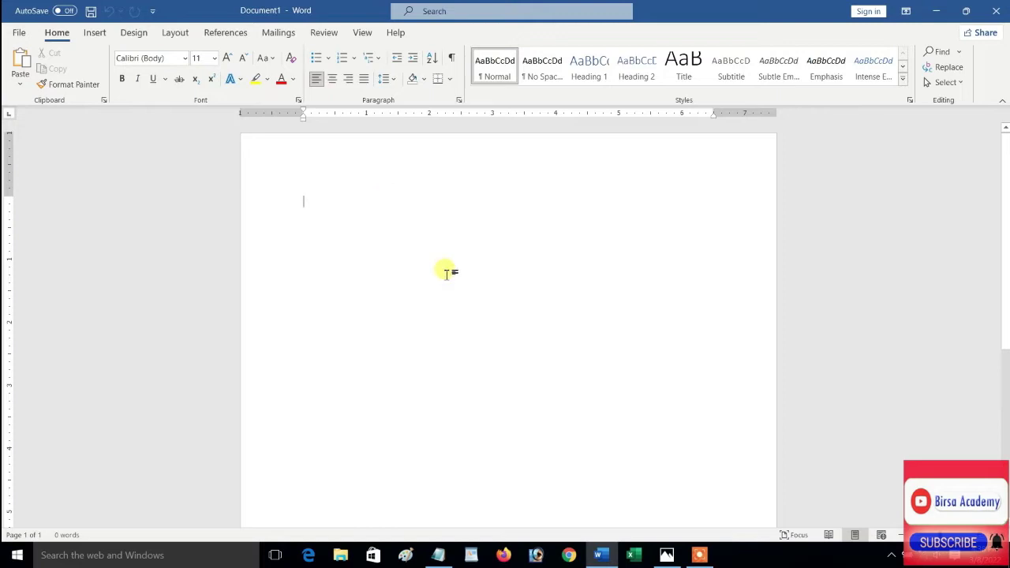
Step: Copy all the title and description notes from Notepad, discard Notepad unsaved, and paste into Document1
{"action": "left_click", "coordinate": [438, 555]}
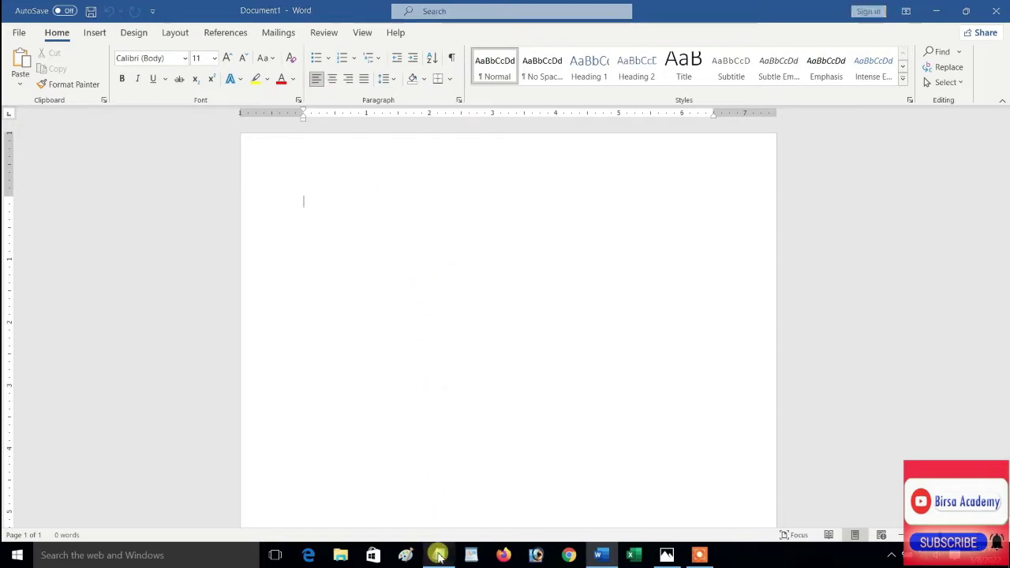
{"action": "mouse_move", "coordinate": [209, 169]}
{"action": "left_mouse_down"}
{"action": "mouse_move", "coordinate": [315, 285]}
{"action": "mouse_move", "coordinate": [581, 500]}
{"action": "left_mouse_up"}
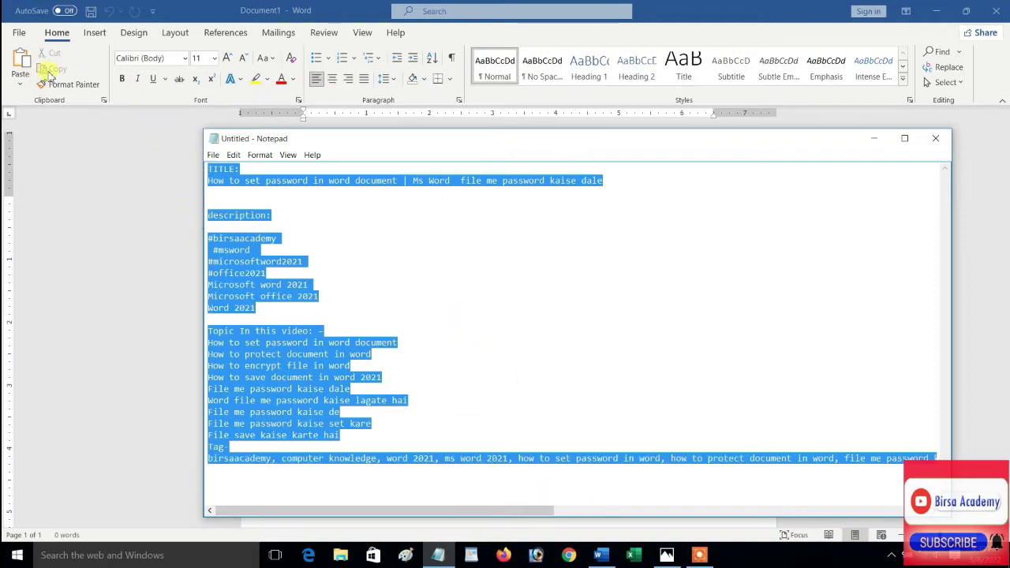
{"action": "left_click", "coordinate": [234, 155]}
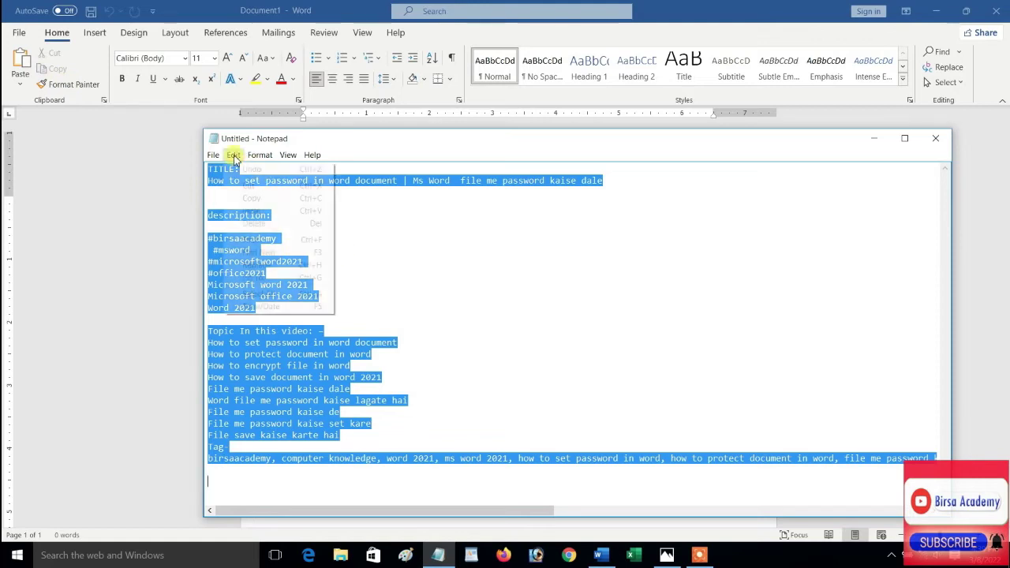
{"action": "left_click", "coordinate": [260, 198]}
{"action": "left_click", "coordinate": [936, 139]}
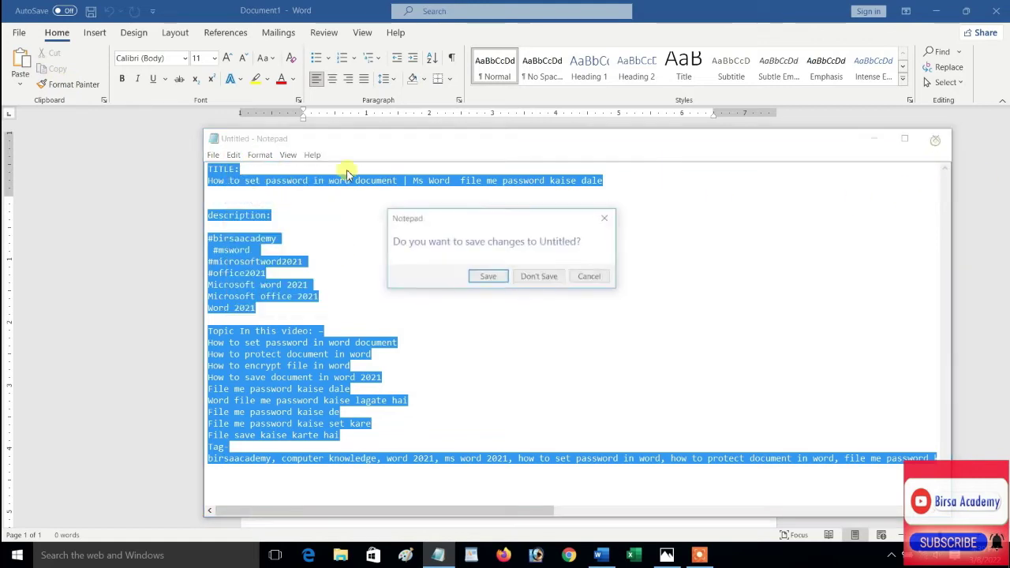
{"action": "left_click", "coordinate": [539, 276]}
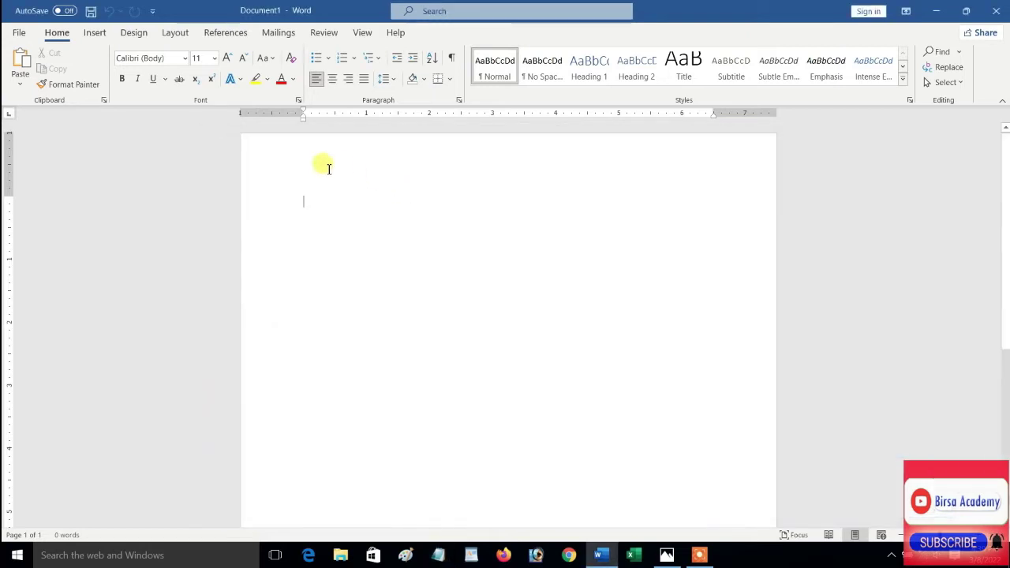
{"action": "left_click", "coordinate": [24, 62]}
Step: Scroll back to the top of the pasted notes and place the cursor below the TITLE line
{"action": "scroll", "coordinate": [456, 289], "scroll_direction": "up", "scroll_amount": 1}
{"action": "scroll", "coordinate": [458, 292], "scroll_direction": "up", "scroll_amount": 4}
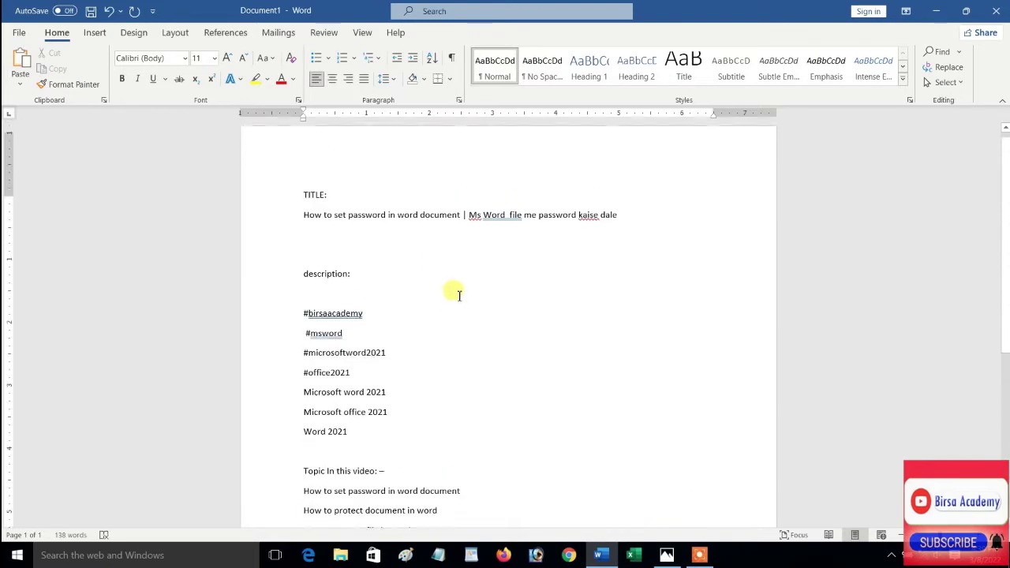
{"action": "scroll", "coordinate": [459, 295], "scroll_direction": "up", "scroll_amount": 1}
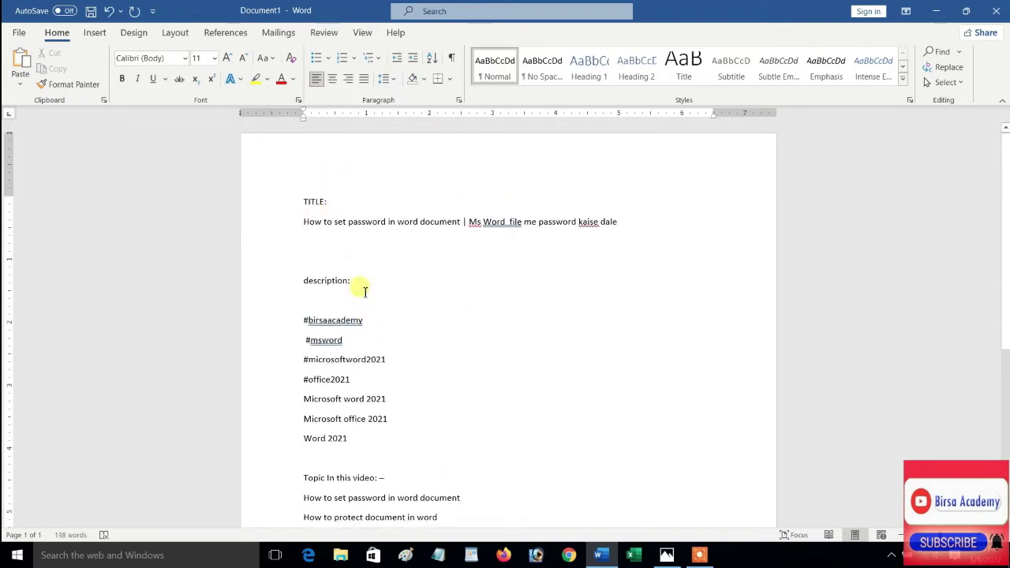
{"action": "left_click", "coordinate": [348, 244]}
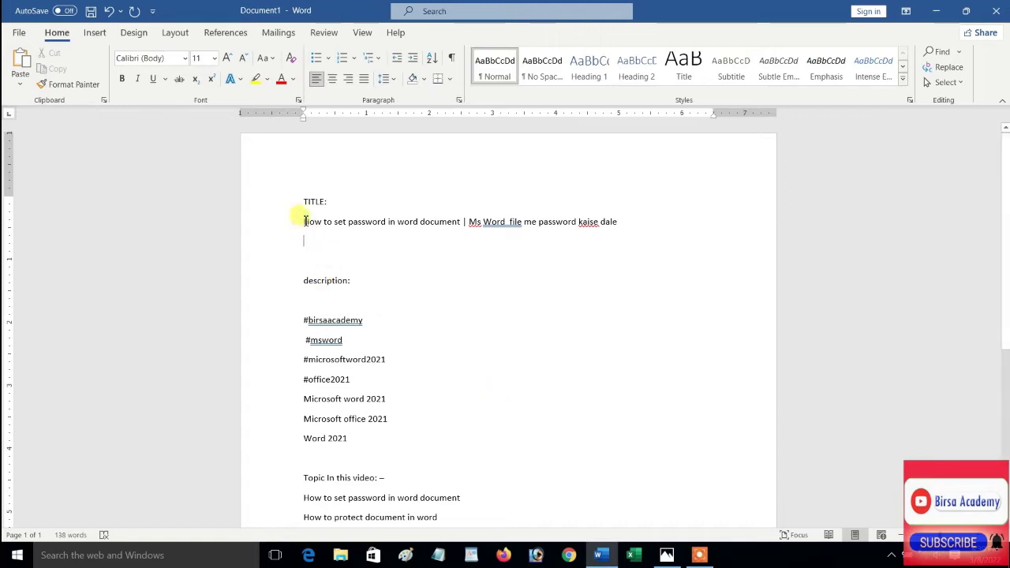
{"action": "left_click_drag", "start_coordinate": [304, 222], "coordinate": [507, 221]}
{"action": "left_click", "coordinate": [454, 252]}
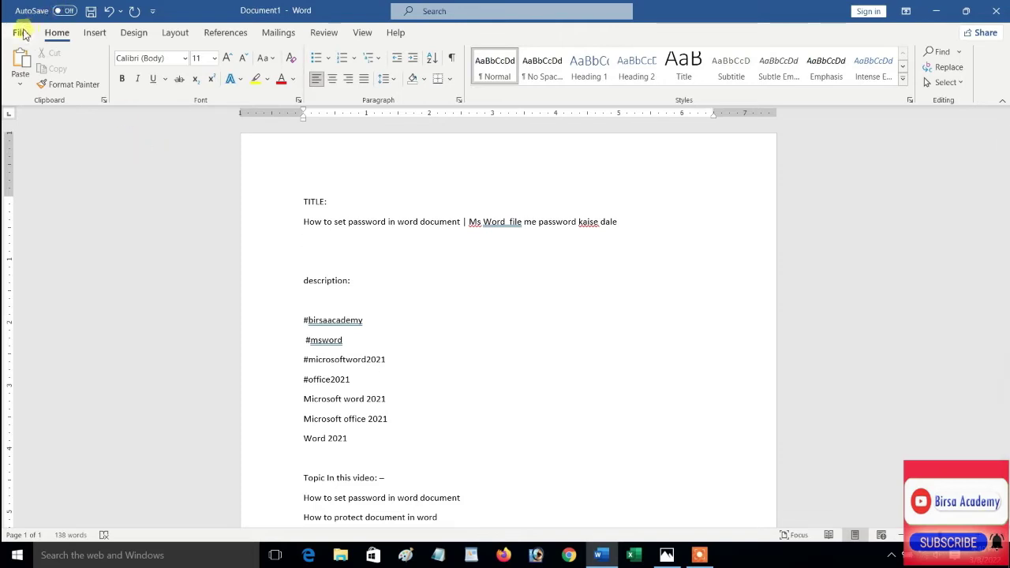
Step: Open the Save As dialog on Documents and select the suggested file name TITLE
{"action": "left_click", "coordinate": [20, 32]}
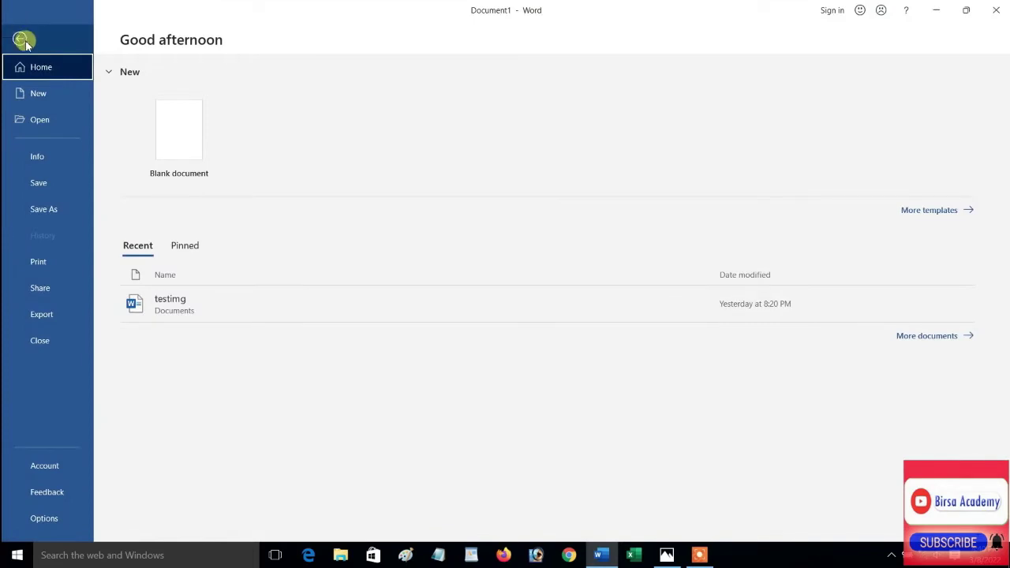
{"action": "left_click", "coordinate": [41, 184]}
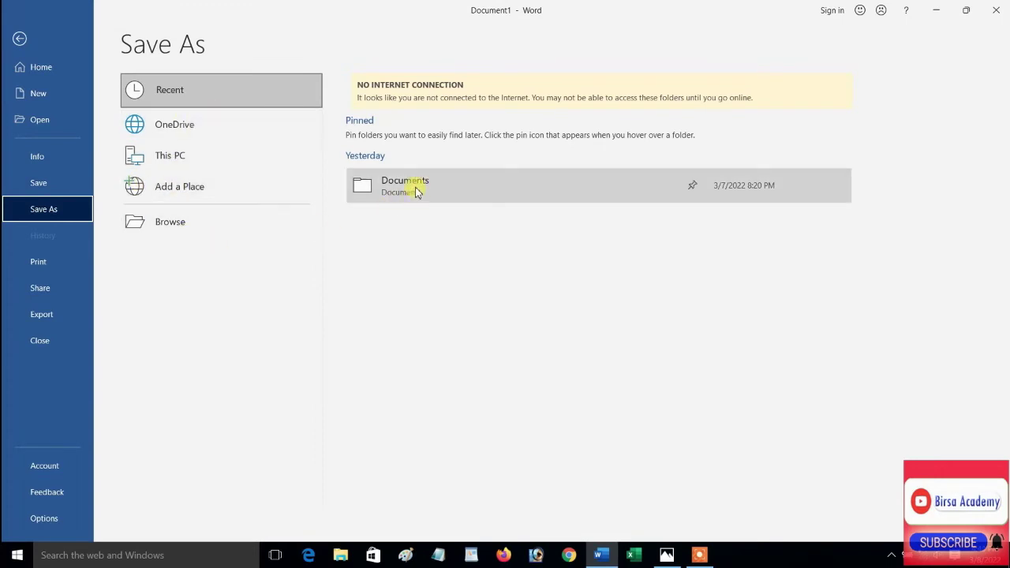
{"action": "left_click", "coordinate": [175, 226]}
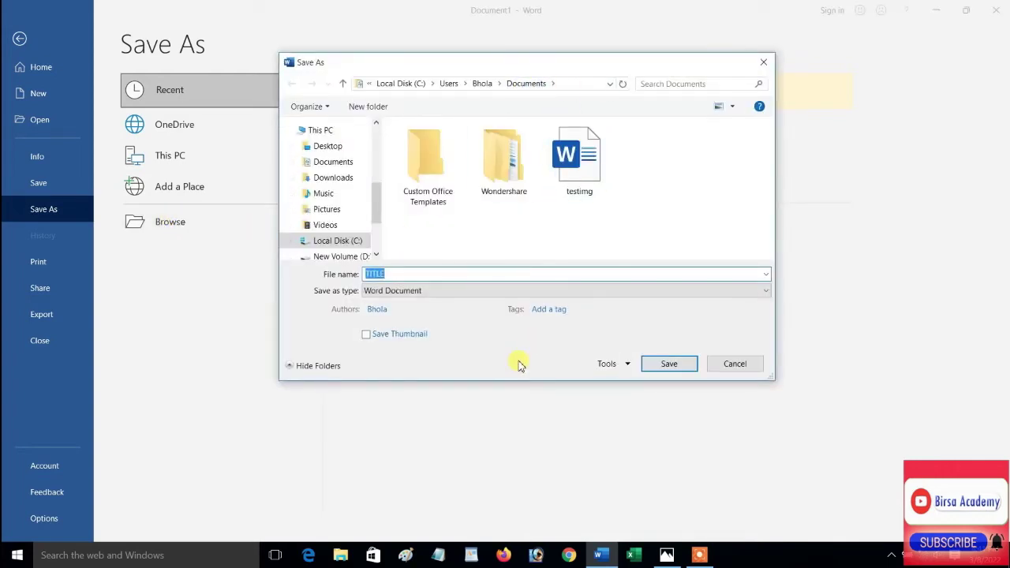
{"action": "left_click", "coordinate": [414, 274]}
{"action": "double_click", "coordinate": [366, 273]}
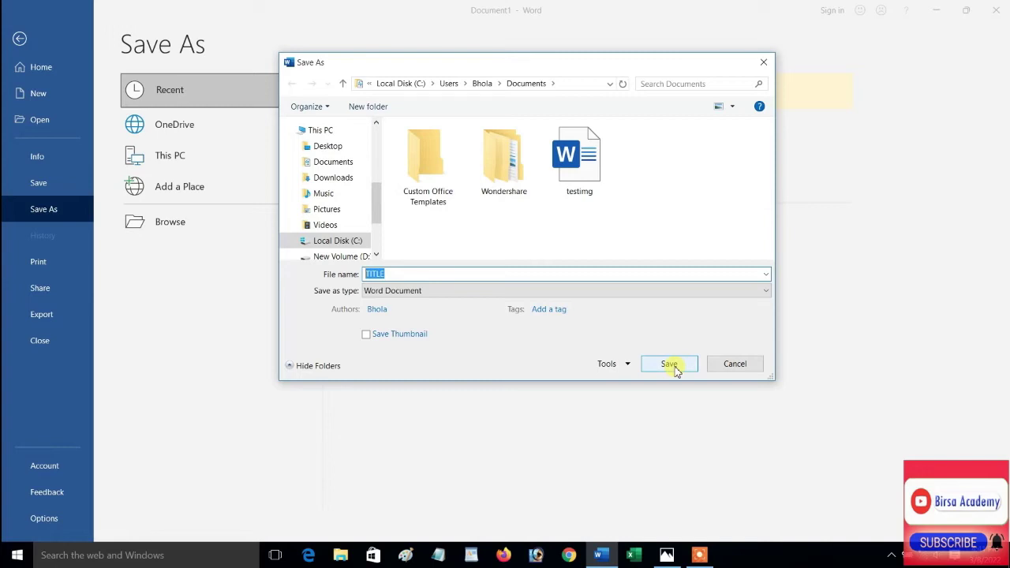
Step: Set and confirm a password to open in General Options
{"action": "left_click", "coordinate": [630, 367]}
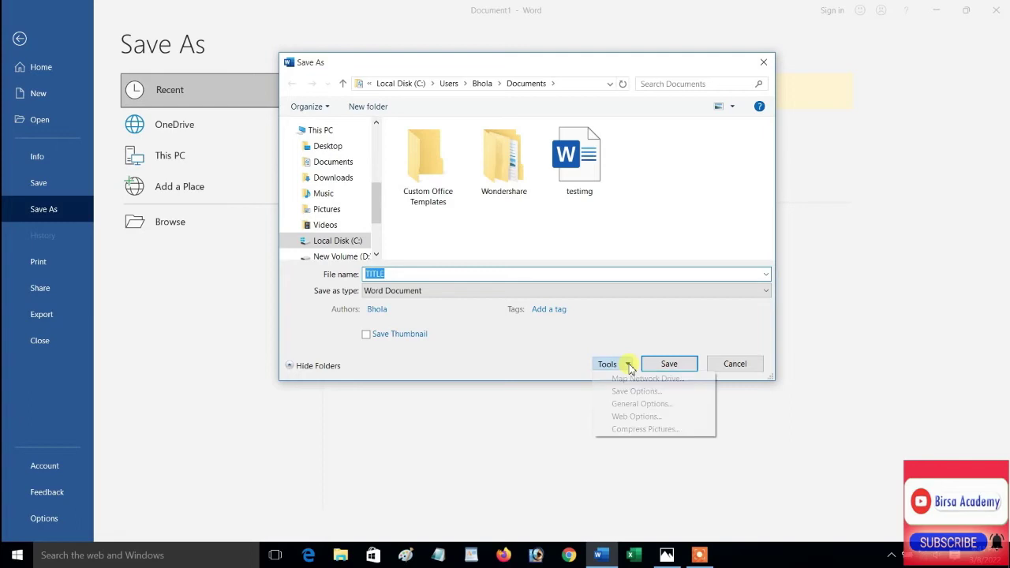
{"action": "left_click", "coordinate": [635, 404]}
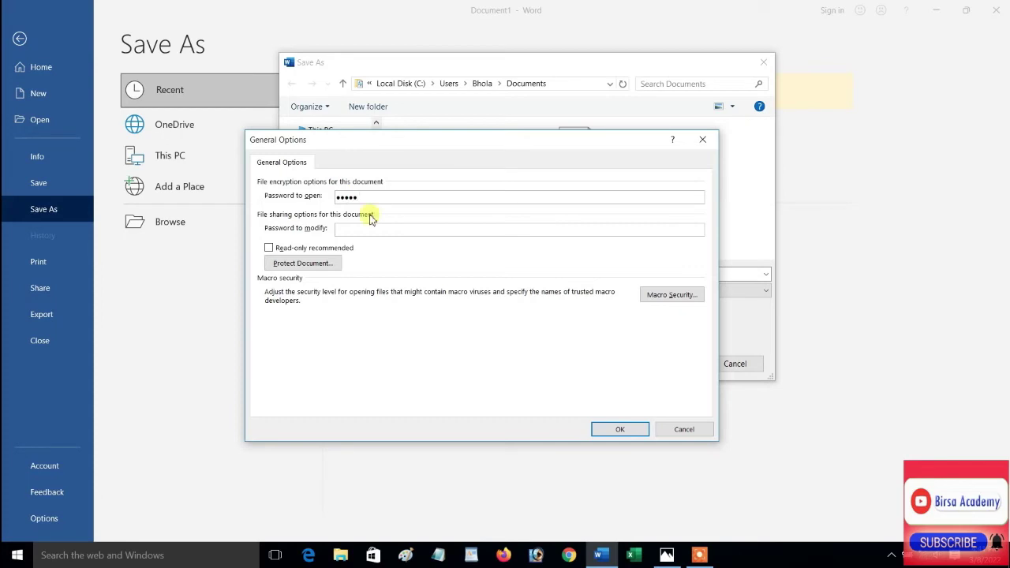
{"action": "left_click", "coordinate": [618, 431]}
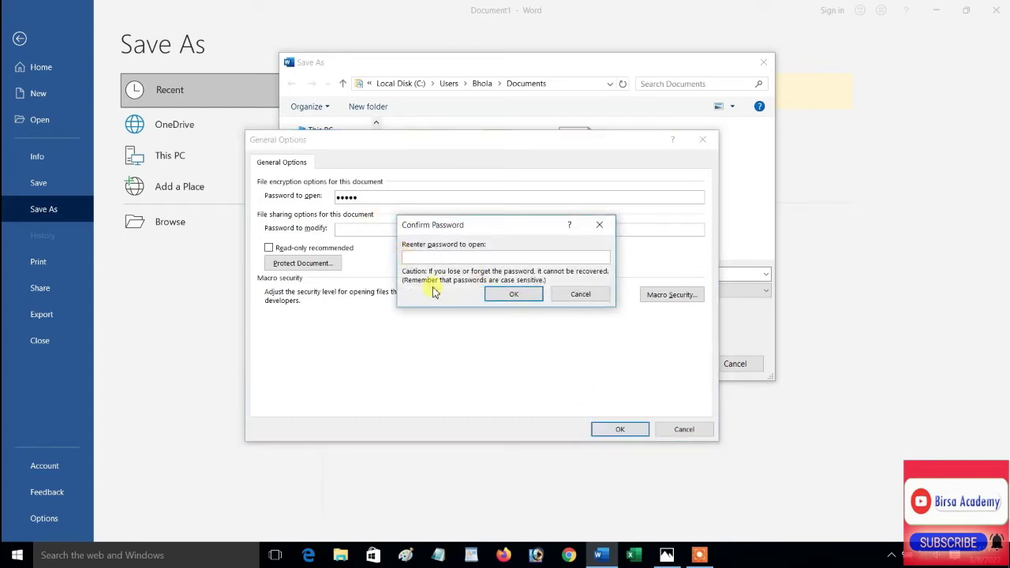
{"action": "left_click", "coordinate": [519, 293]}
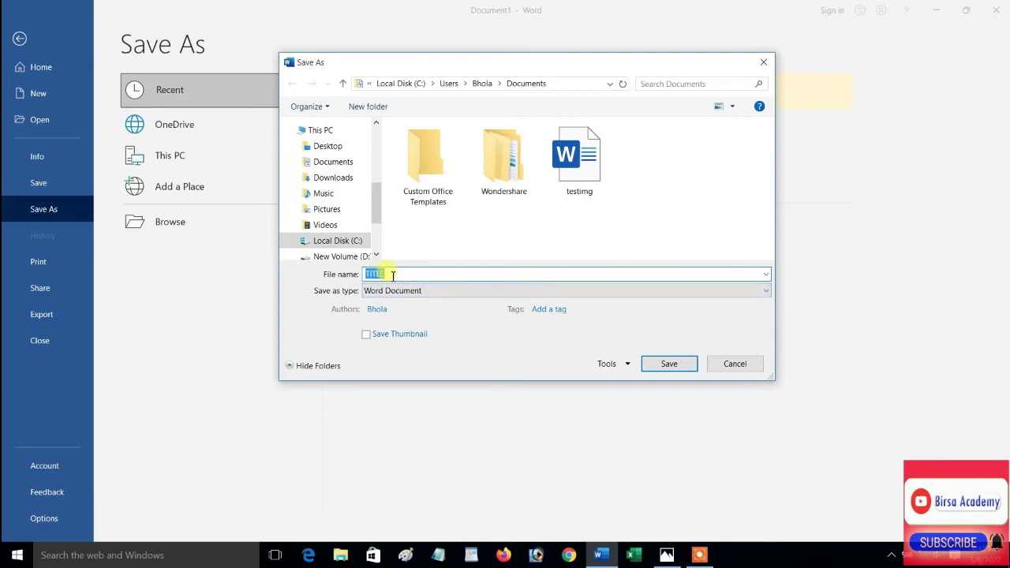
Step: Save the password-protected document as 'birsa academy' in Documents
{"action": "type", "text": "birsa academy"}
{"action": "left_click", "coordinate": [678, 367]}
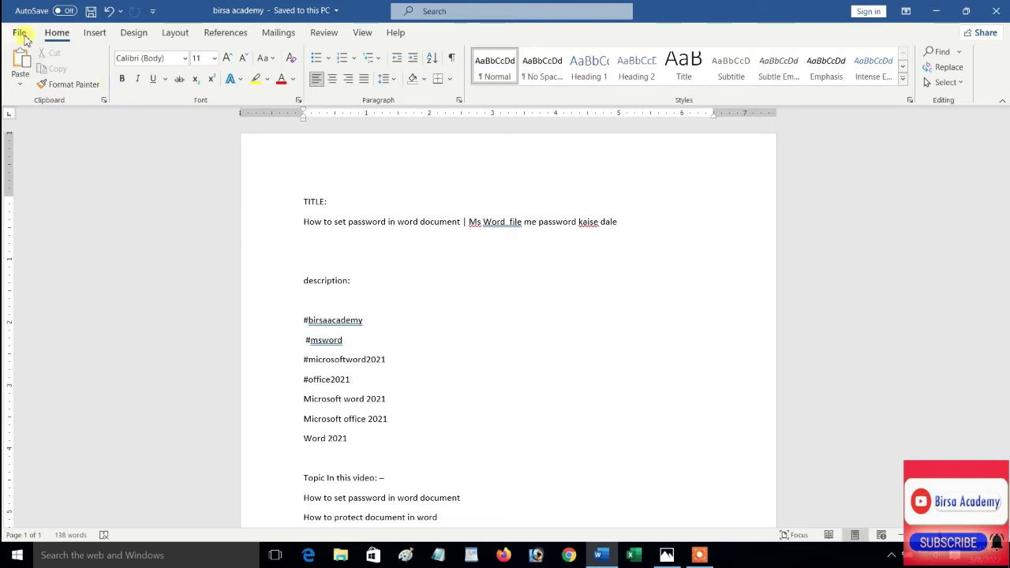
Step: Close the birsa academy document and return to the File view
{"action": "left_click", "coordinate": [19, 32]}
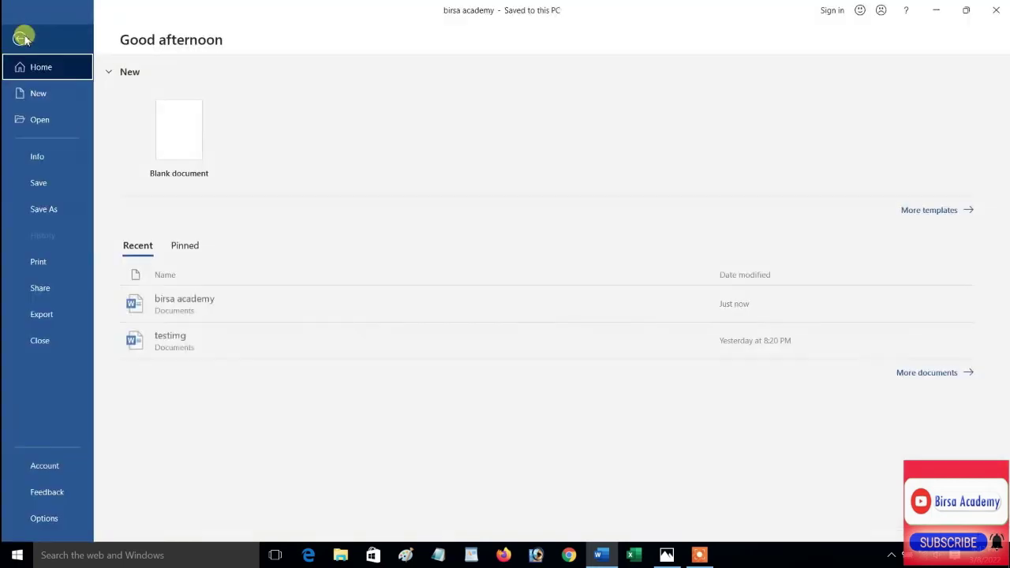
{"action": "left_click", "coordinate": [45, 345]}
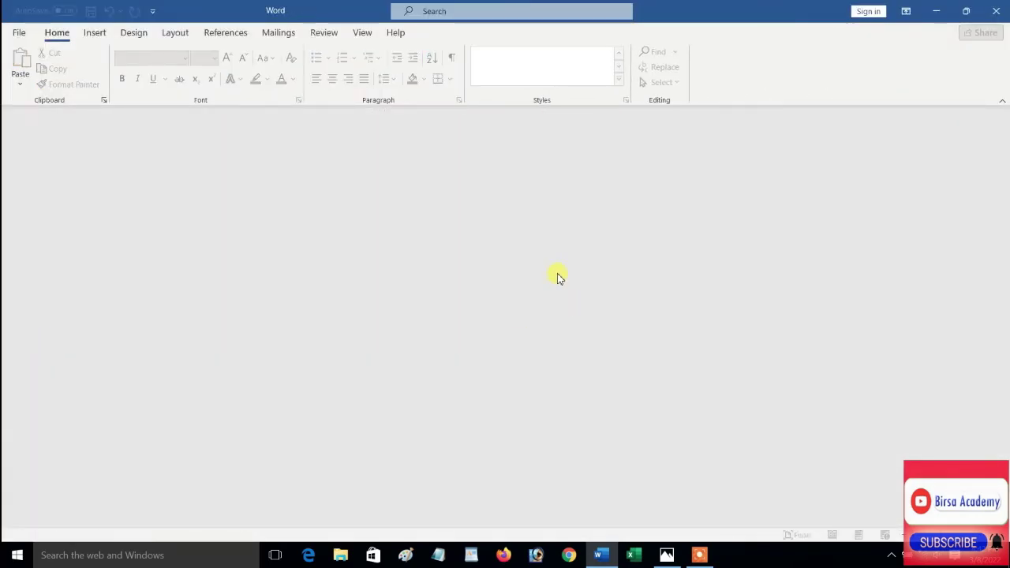
{"action": "left_click", "coordinate": [20, 36]}
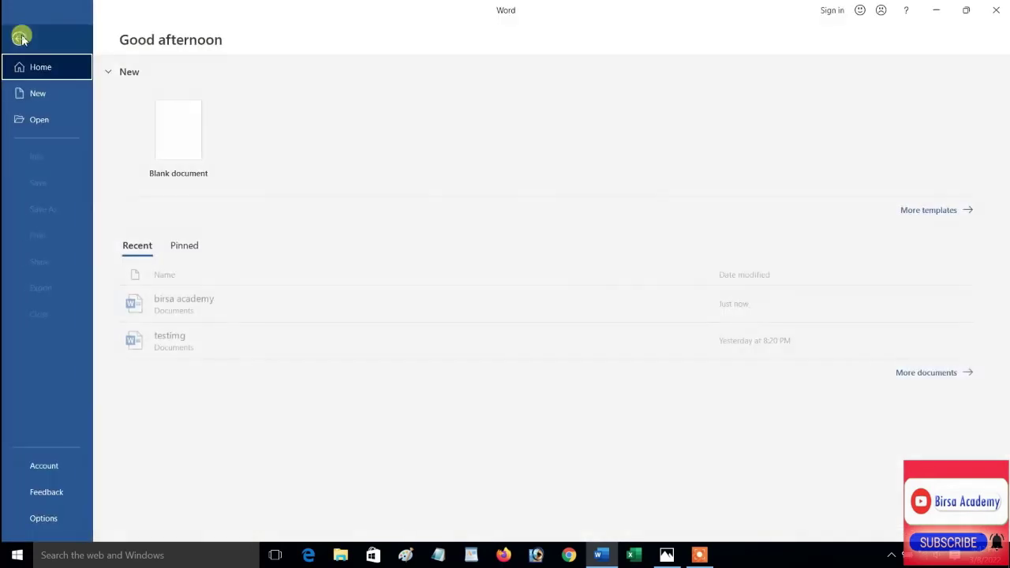
Step: Try opening birsa academy from Documents with a wrong password and receive the incorrect-password error
{"action": "left_click", "coordinate": [34, 124]}
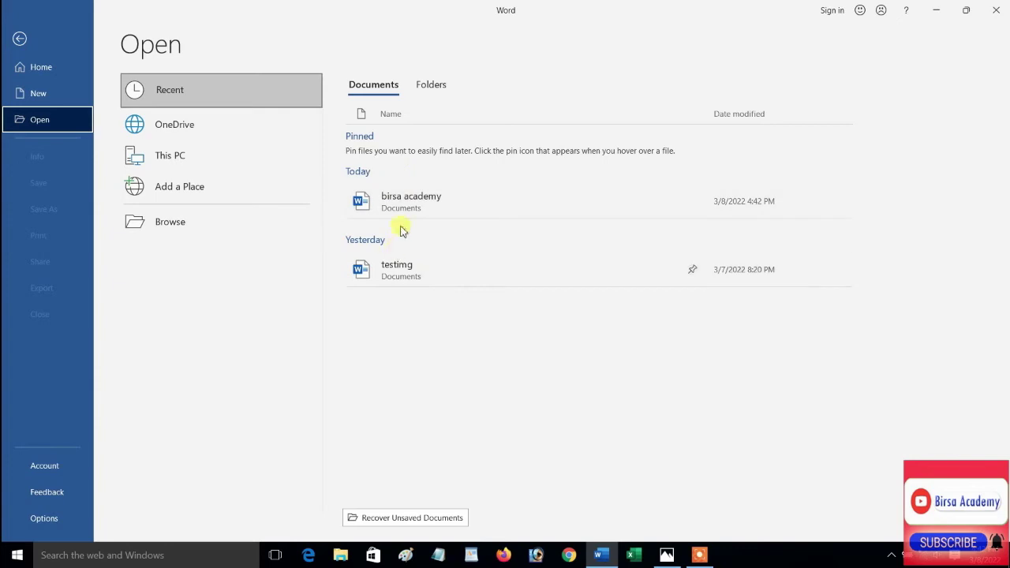
{"action": "mouse_move", "coordinate": [408, 202]}
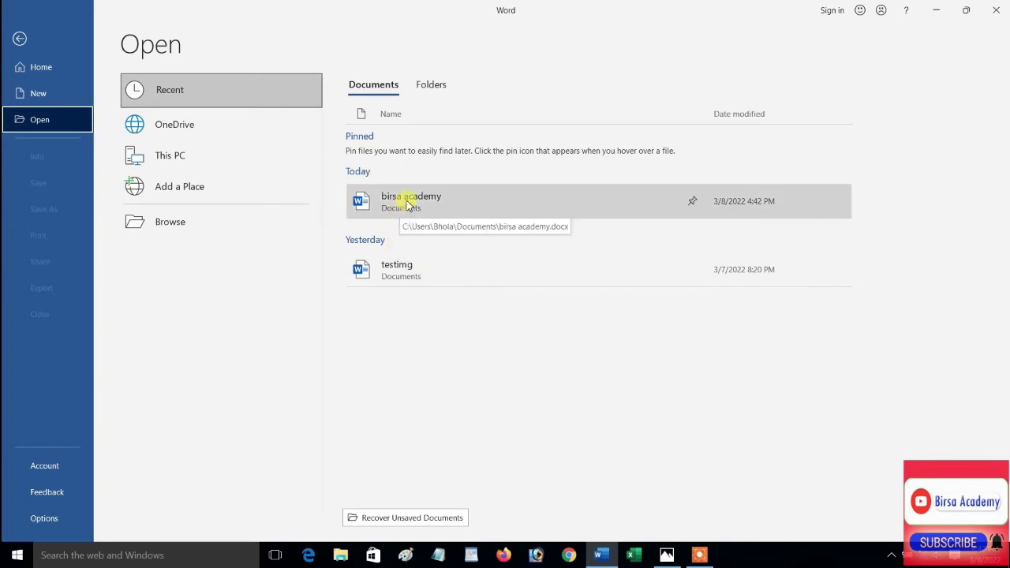
{"action": "left_click", "coordinate": [215, 221]}
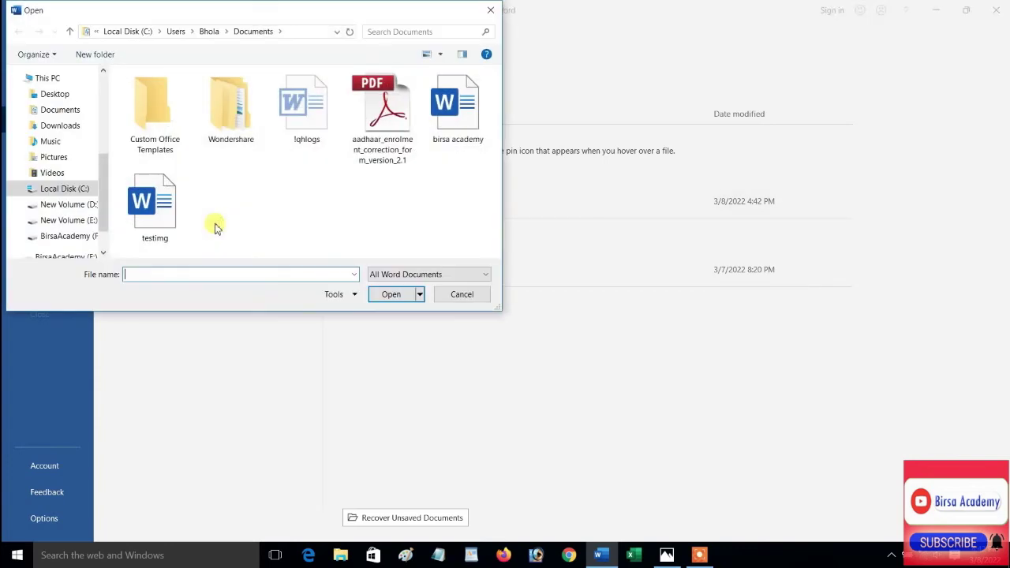
{"action": "left_click", "coordinate": [461, 127]}
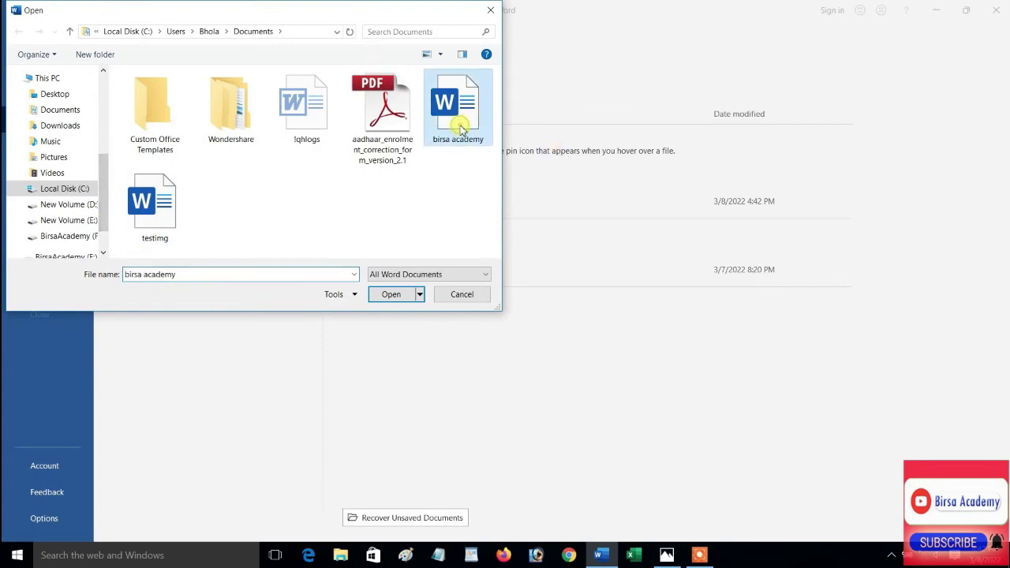
{"action": "left_click", "coordinate": [389, 294]}
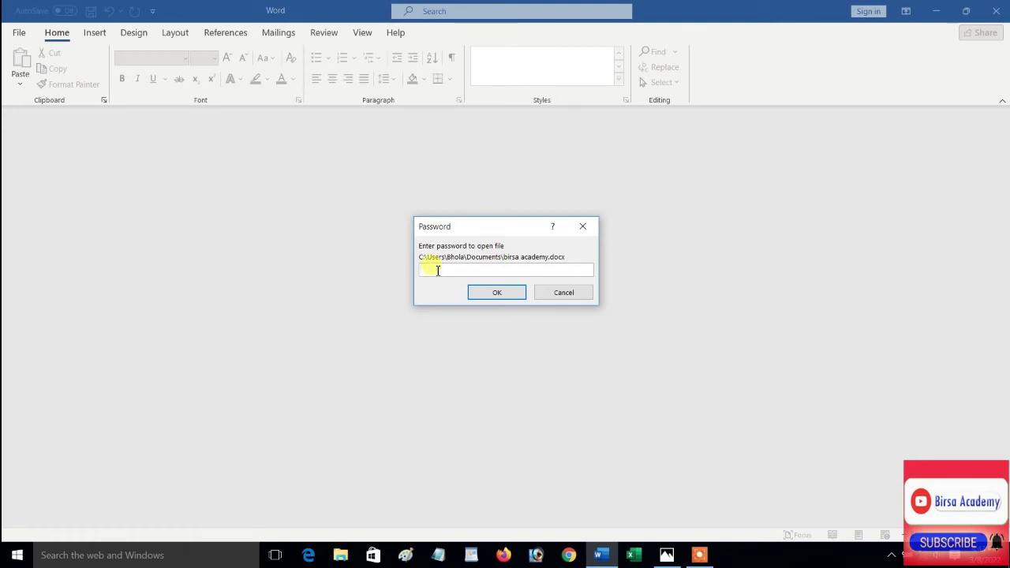
{"action": "left_click", "coordinate": [494, 293]}
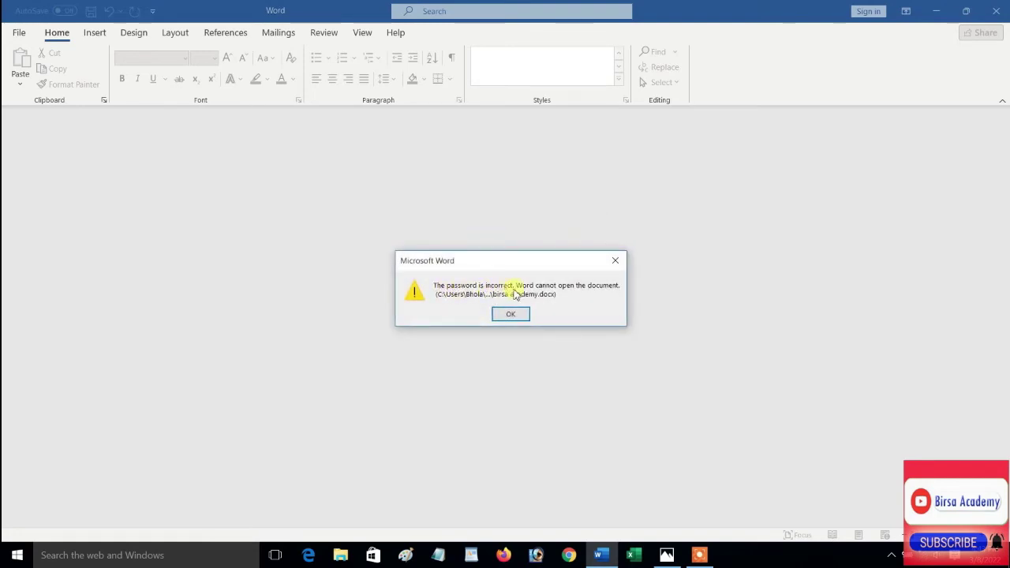
{"action": "left_click", "coordinate": [511, 315]}
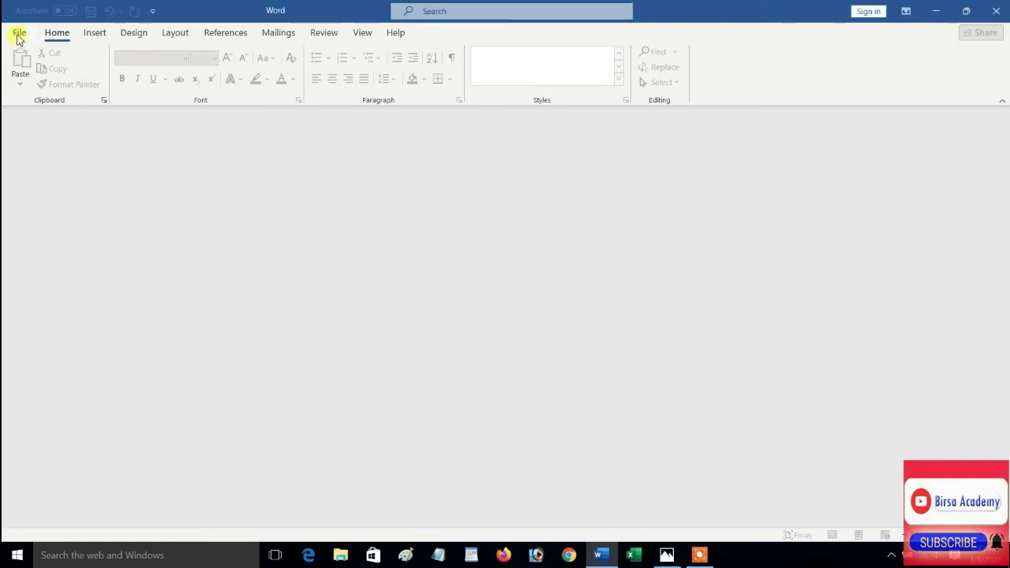
Step: Open birsa academy from Documents by entering its correct password
{"action": "left_click", "coordinate": [19, 33]}
{"action": "left_click", "coordinate": [39, 119]}
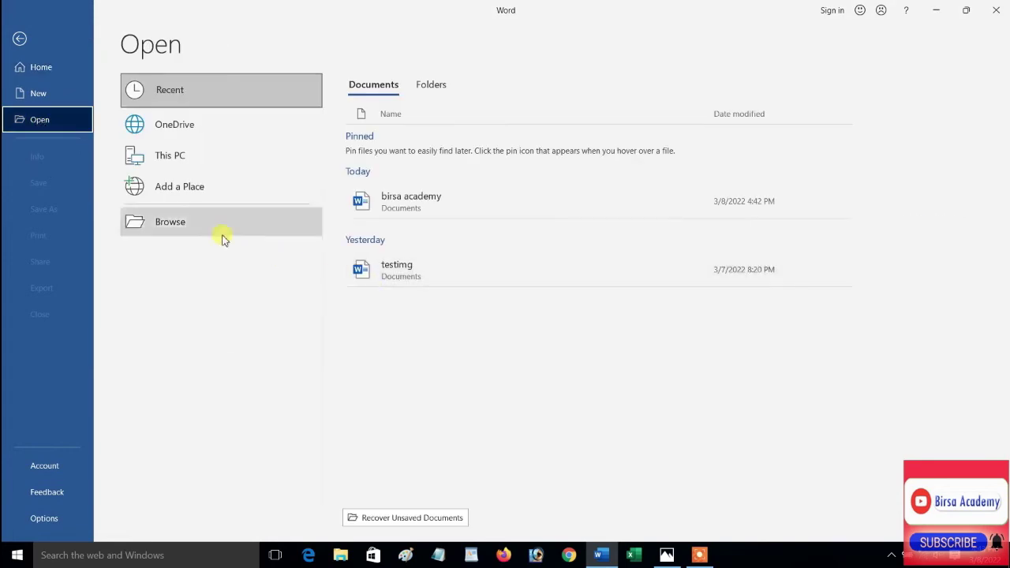
{"action": "left_click", "coordinate": [188, 223]}
{"action": "left_click", "coordinate": [450, 119]}
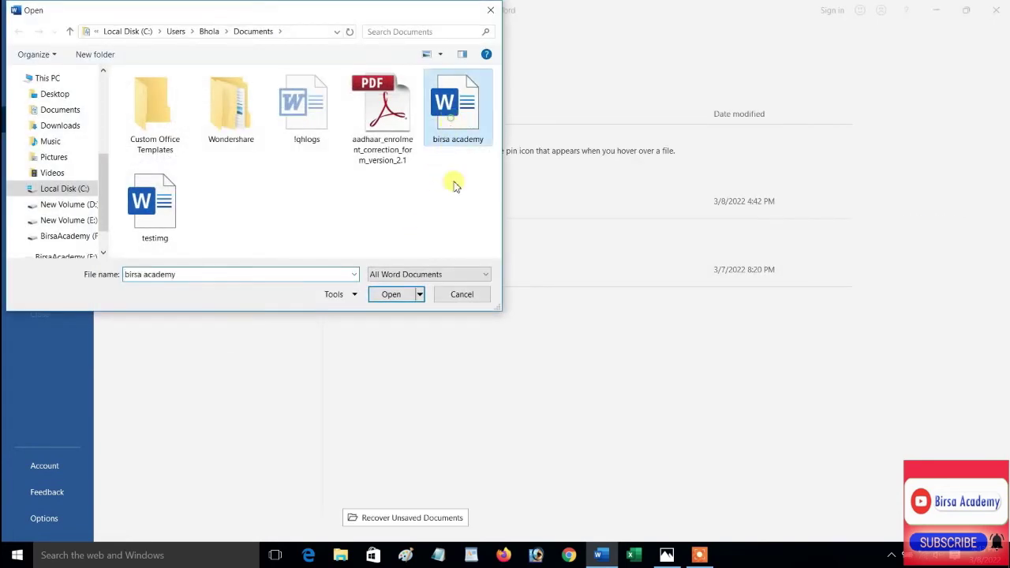
{"action": "left_click", "coordinate": [395, 298]}
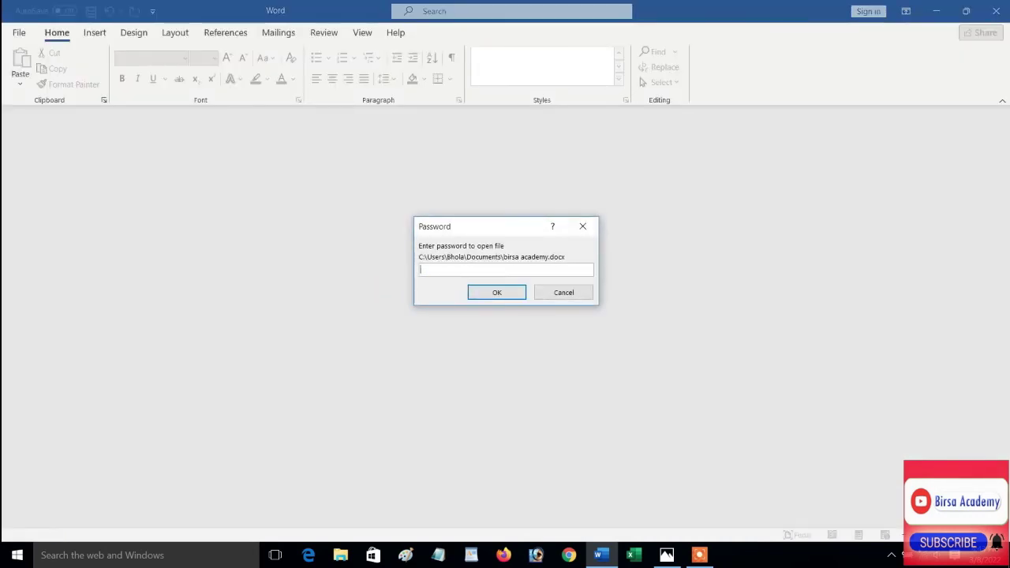
{"action": "left_click", "coordinate": [493, 294]}
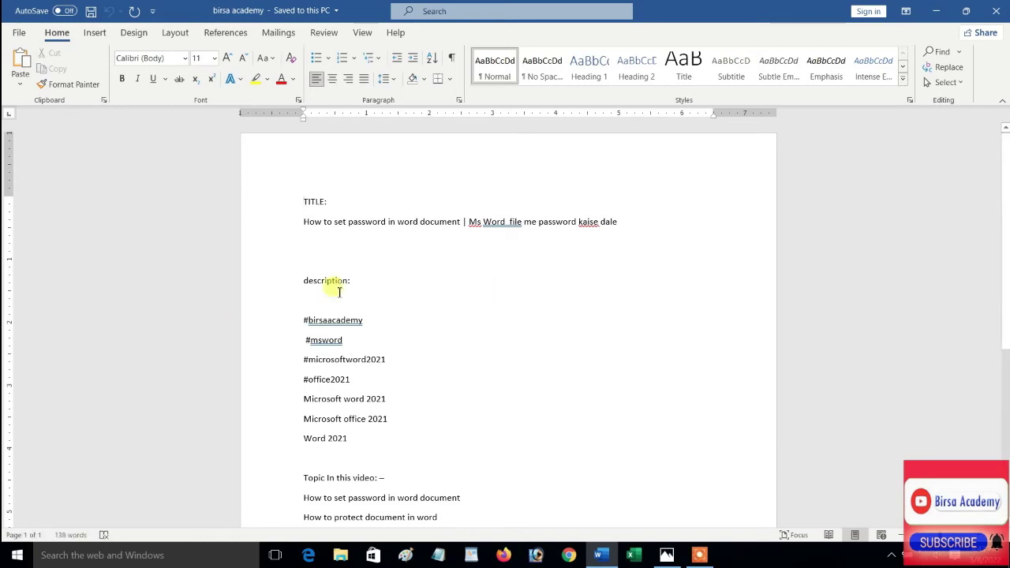
Step: Create a new blank document and paste the copied description text into it
{"action": "left_click", "coordinate": [19, 32]}
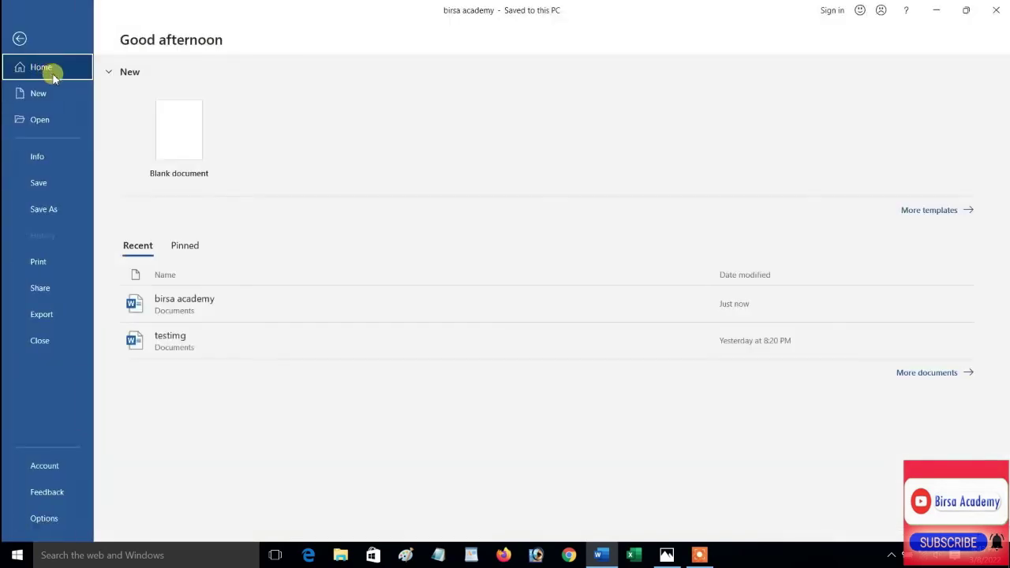
{"action": "left_click", "coordinate": [50, 93]}
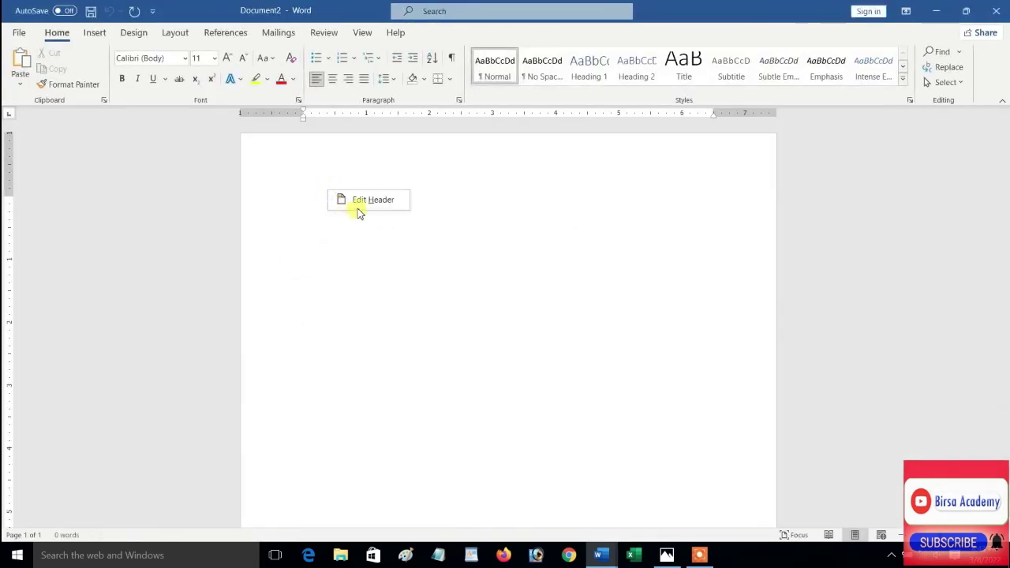
{"action": "left_click", "coordinate": [22, 62]}
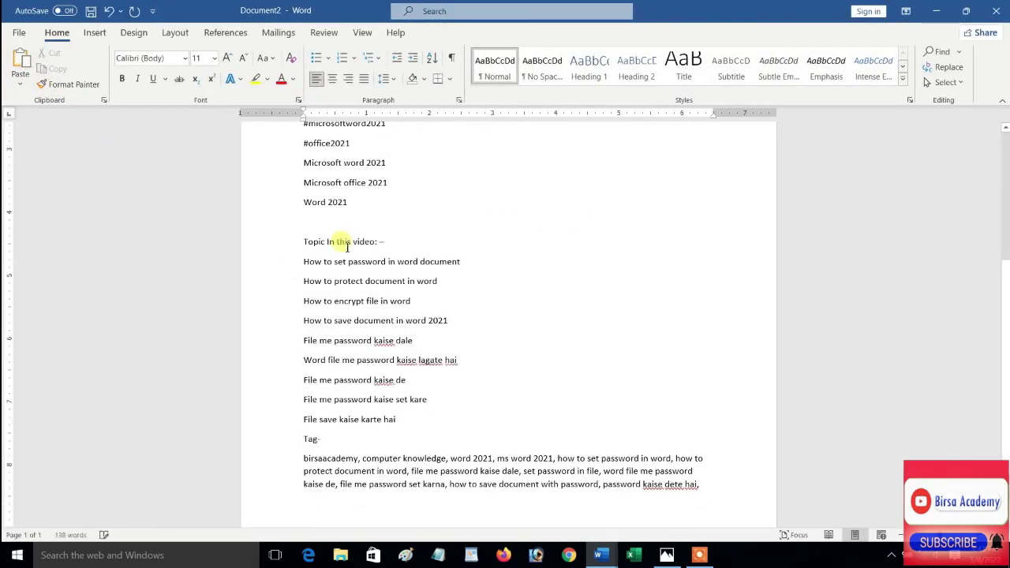
{"action": "scroll", "coordinate": [347, 247], "scroll_direction": "up", "scroll_amount": 5}
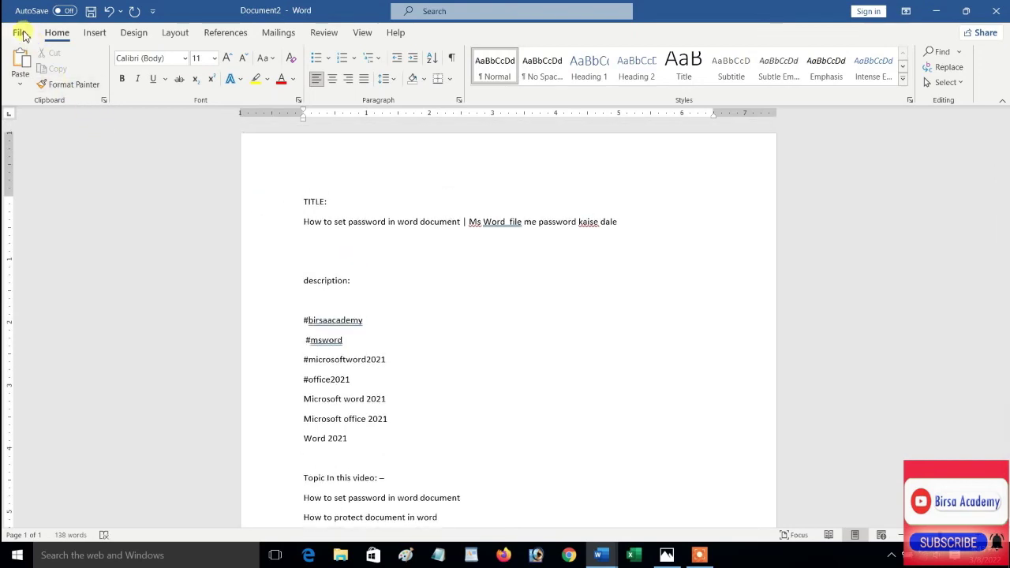
Step: Save the document as 'TITLE' in the Documents folder
{"action": "left_click", "coordinate": [21, 33]}
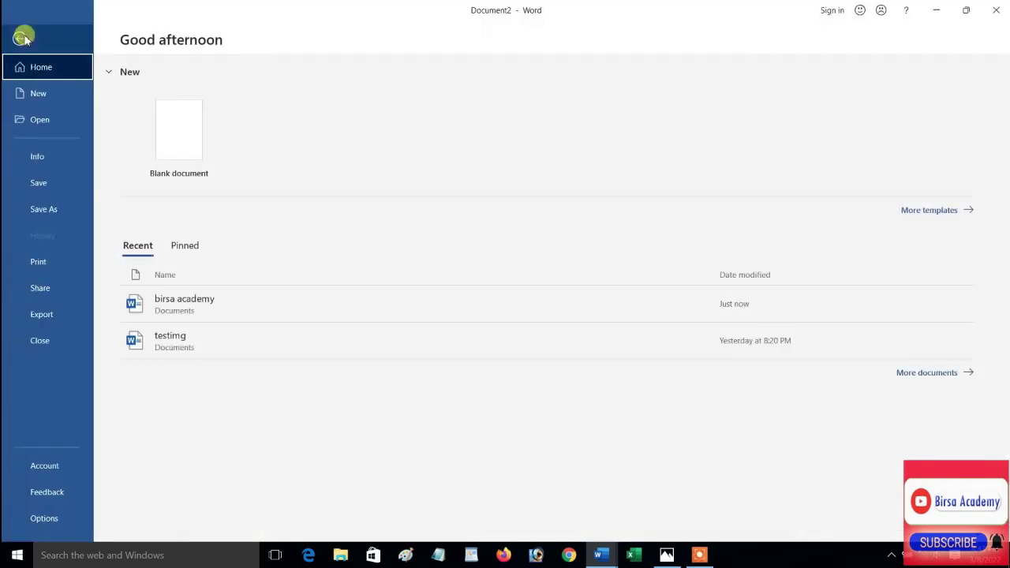
{"action": "left_click", "coordinate": [40, 184]}
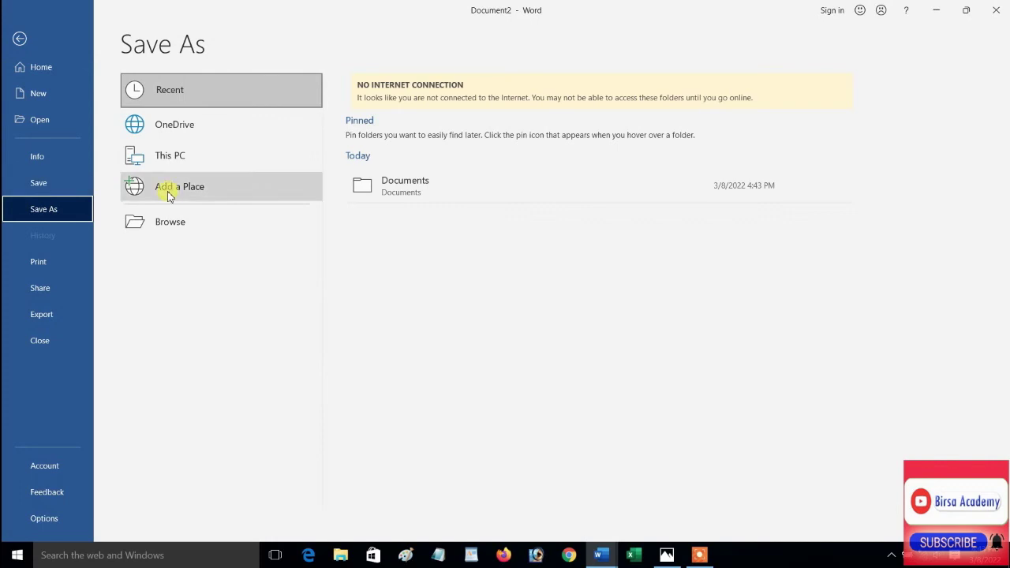
{"action": "left_click", "coordinate": [174, 222]}
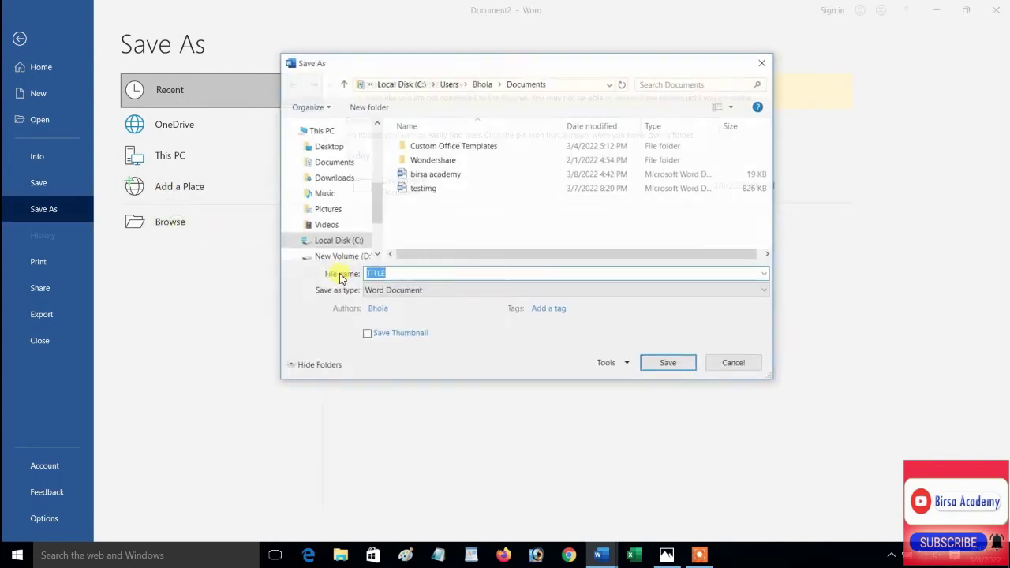
{"action": "left_click", "coordinate": [399, 274]}
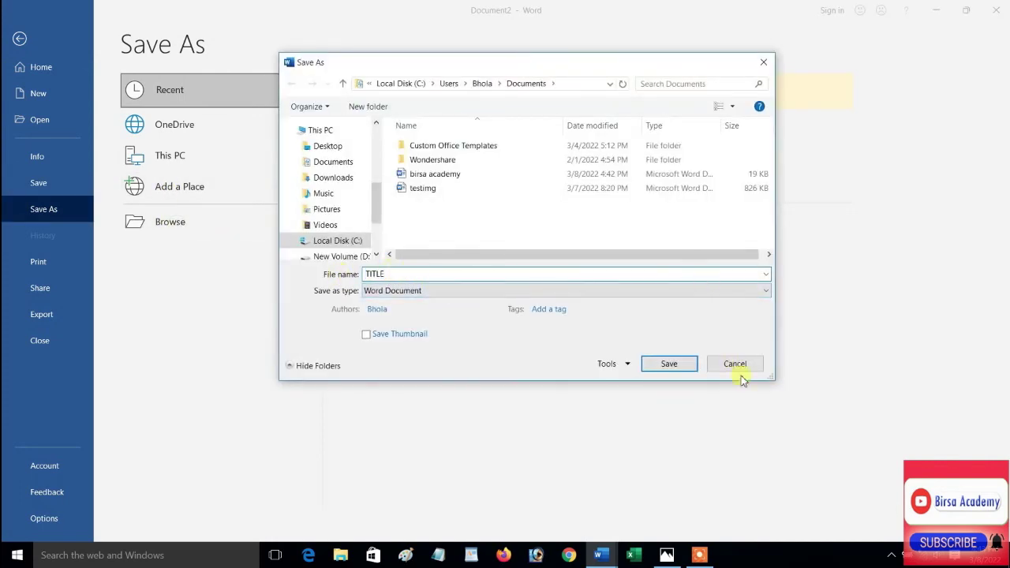
{"action": "left_click", "coordinate": [684, 365]}
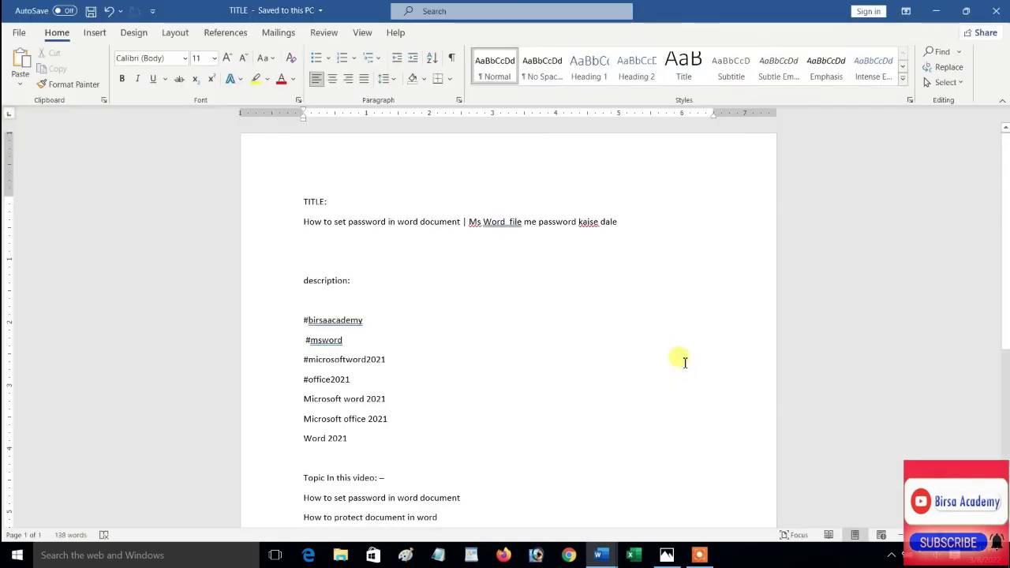
Step: Encrypt TITLE with a password via Protect Document, entering and confirming the password, then return to the document
{"action": "left_click", "coordinate": [19, 32]}
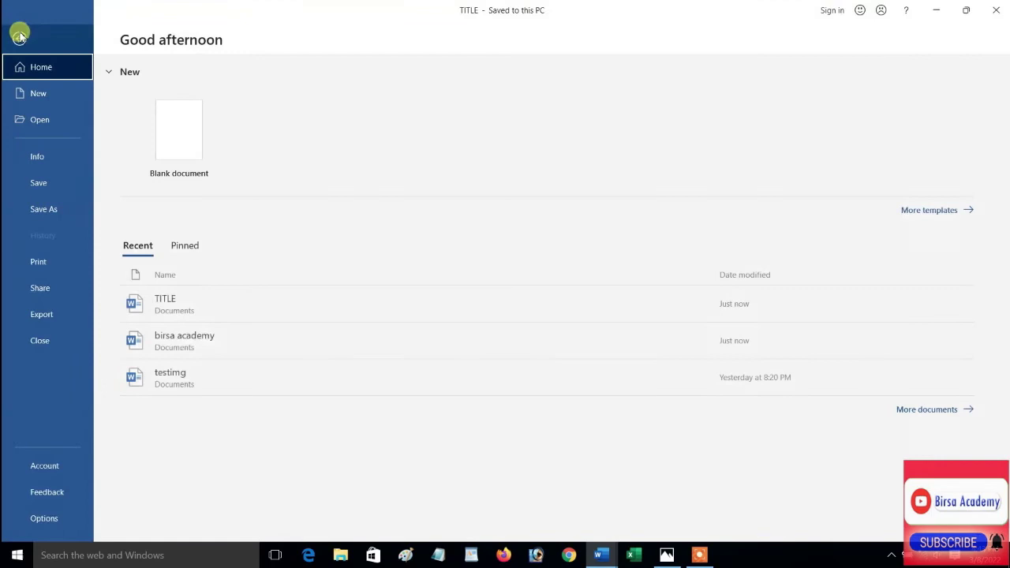
{"action": "left_click", "coordinate": [39, 160]}
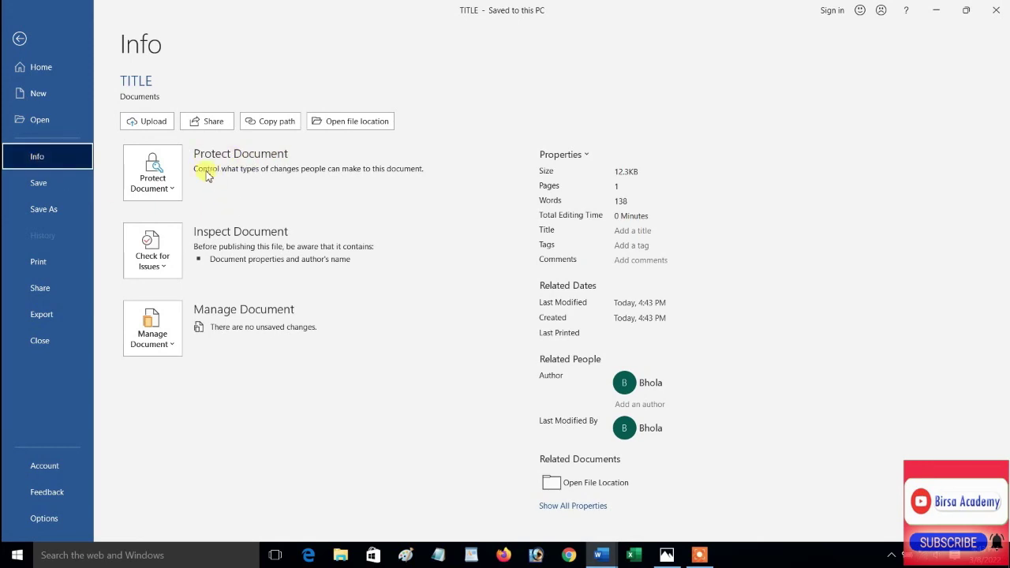
{"action": "left_click", "coordinate": [170, 193]}
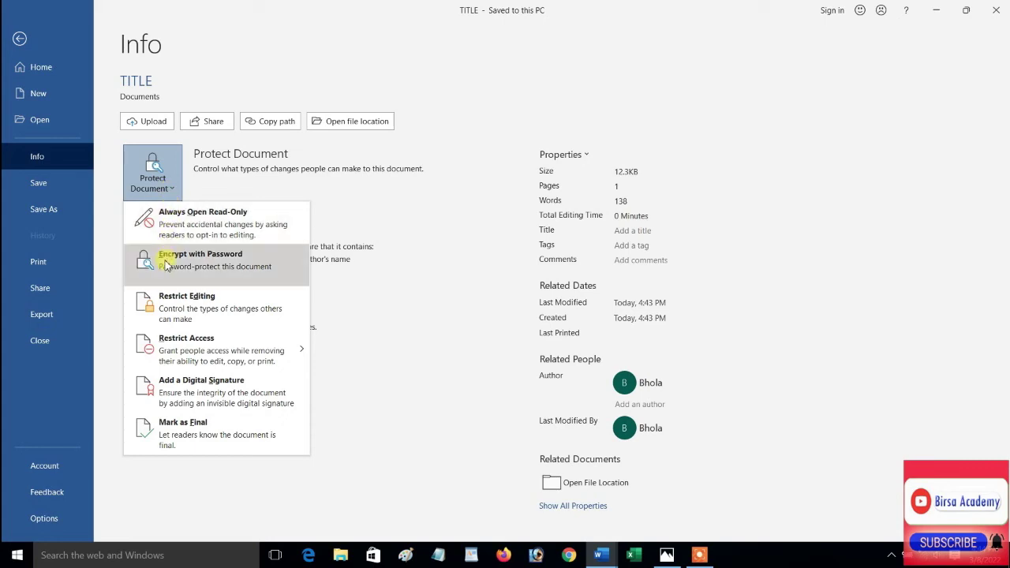
{"action": "left_click", "coordinate": [220, 265]}
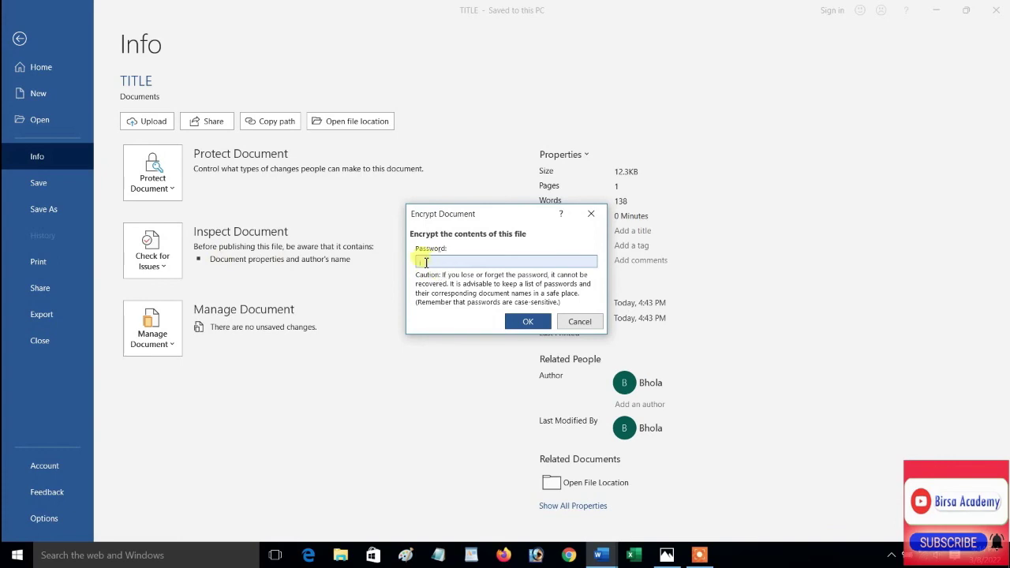
{"action": "left_click", "coordinate": [523, 319]}
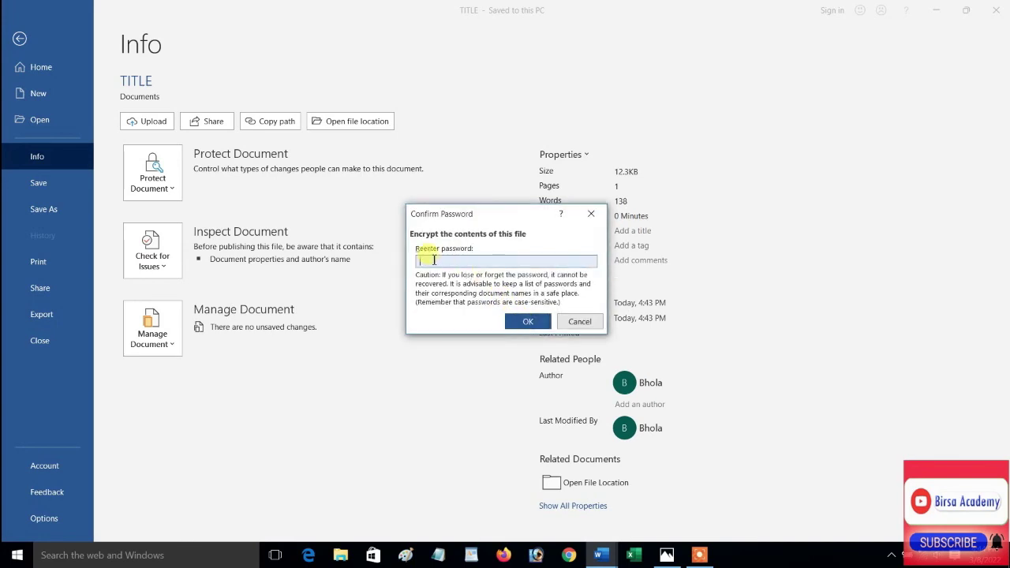
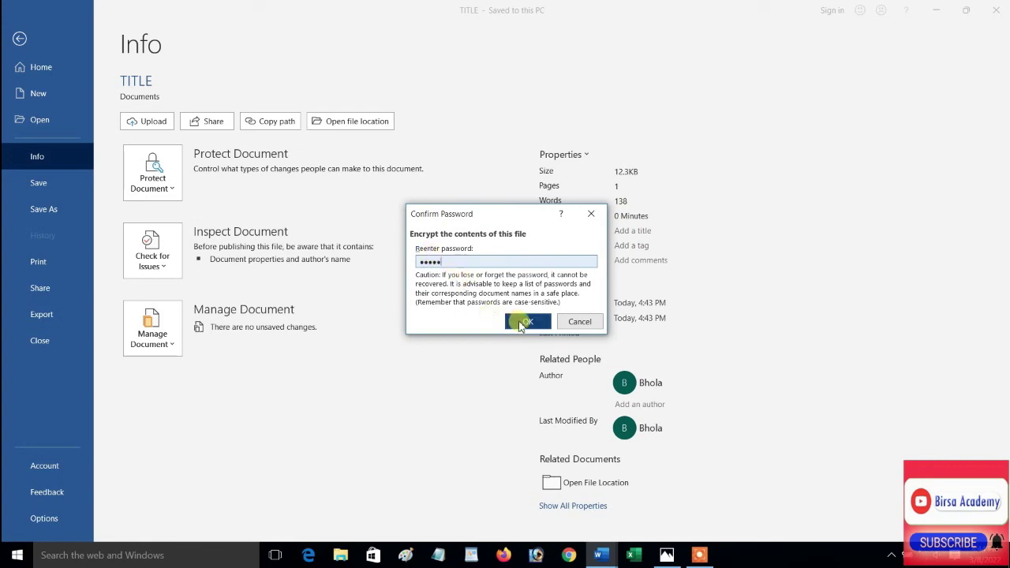
{"action": "left_click", "coordinate": [523, 322]}
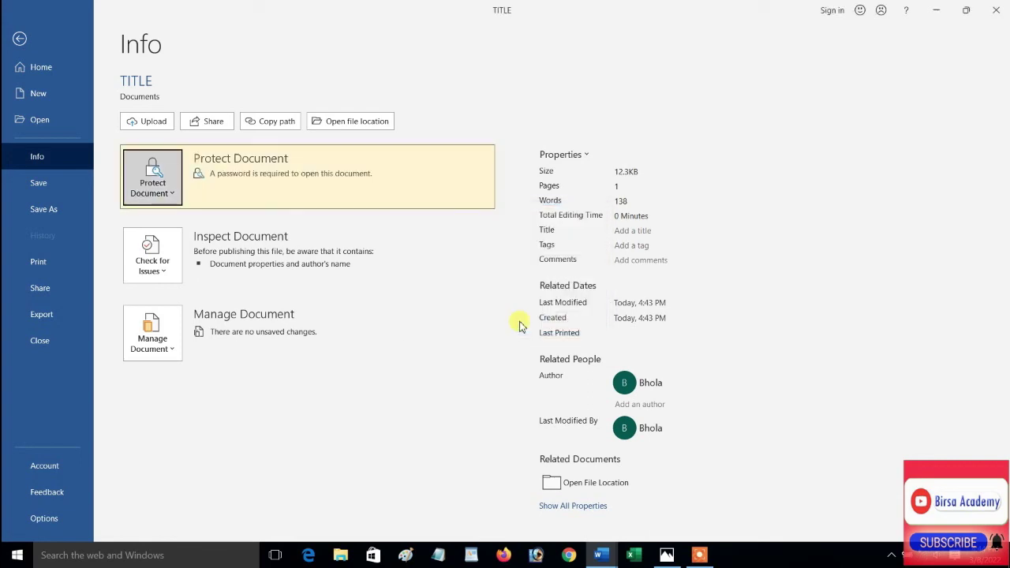
{"action": "left_click", "coordinate": [44, 184]}
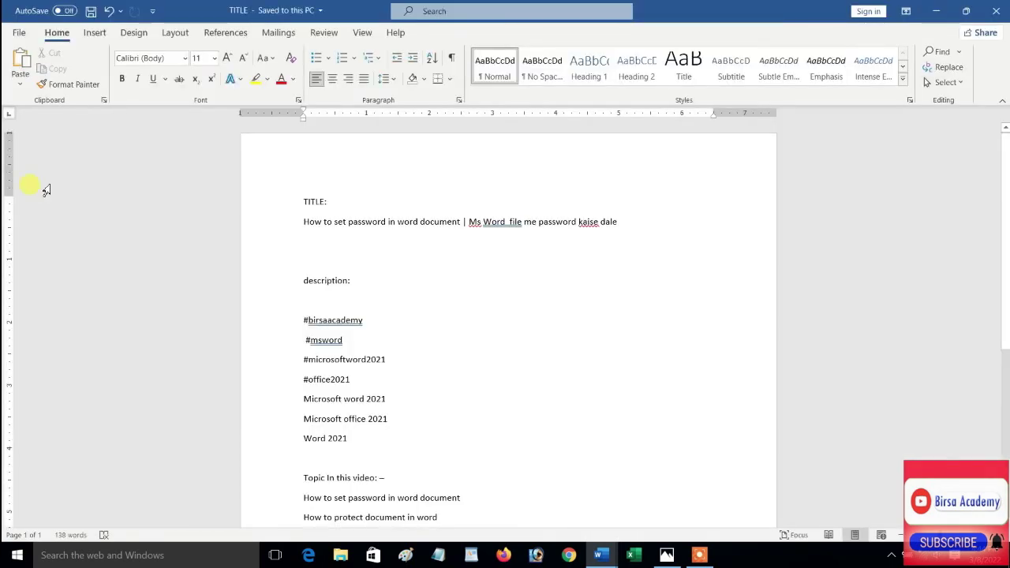
Step: Close the TITLE and birsa academy documents
{"action": "left_click", "coordinate": [19, 33]}
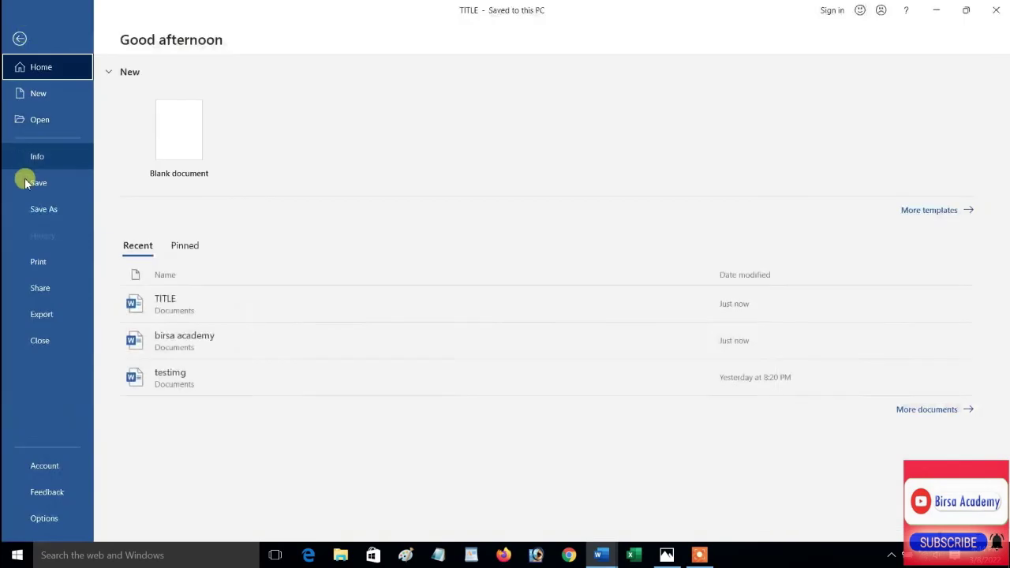
{"action": "left_click", "coordinate": [43, 340]}
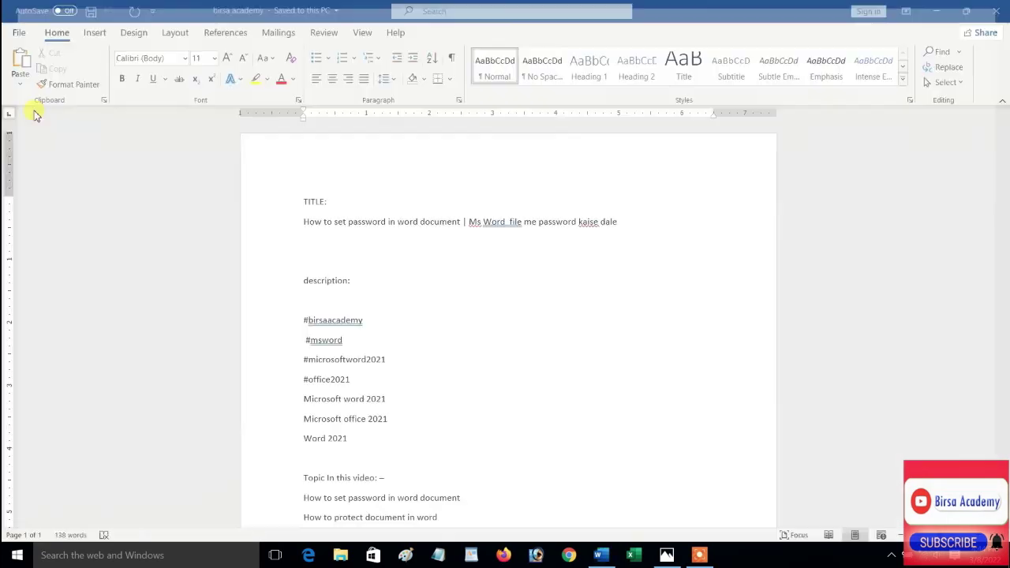
{"action": "left_click", "coordinate": [19, 32]}
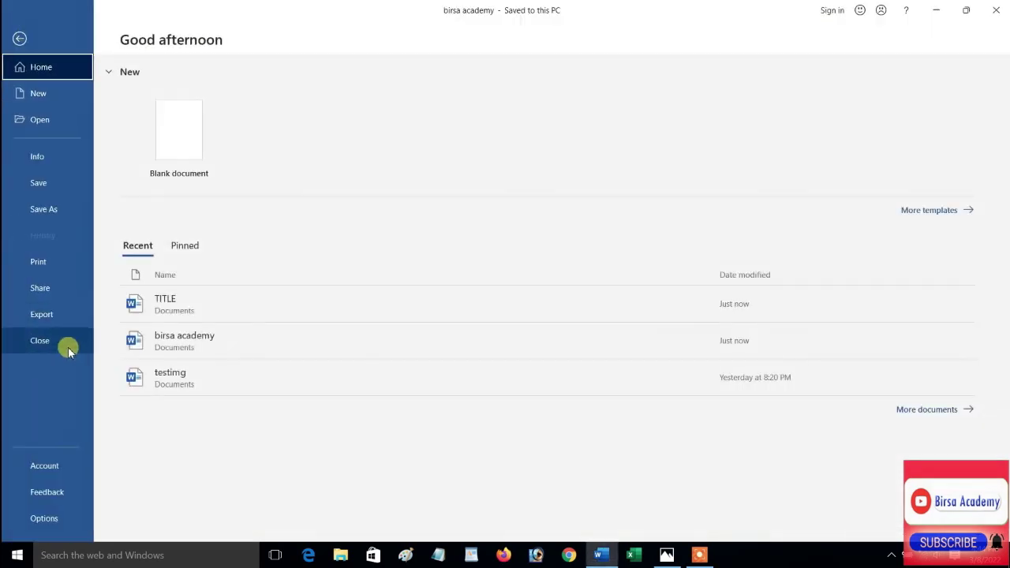
{"action": "left_click", "coordinate": [55, 343]}
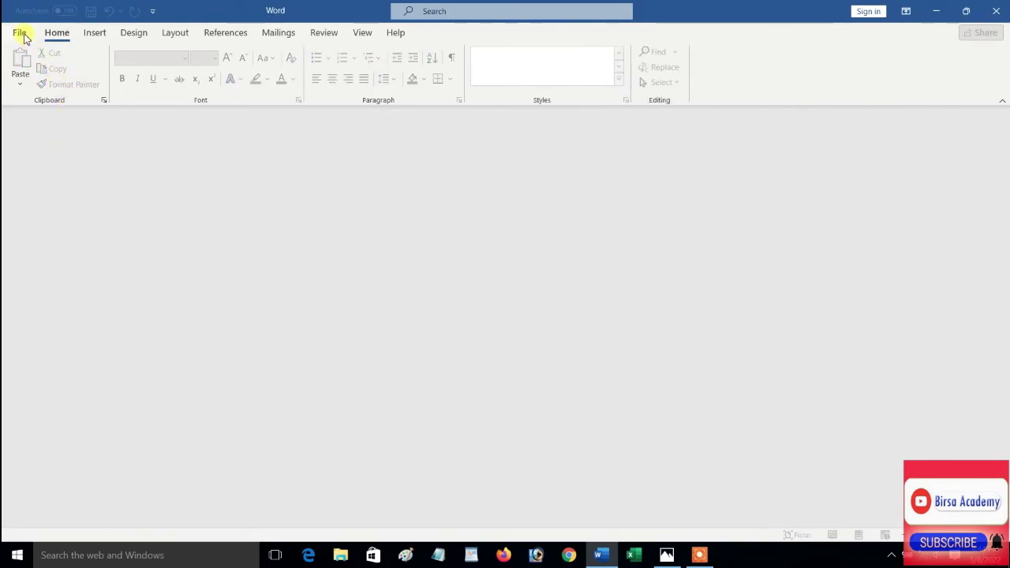
Step: Open the TITLE document from the Documents folder
{"action": "left_click", "coordinate": [19, 33]}
{"action": "left_click", "coordinate": [45, 122]}
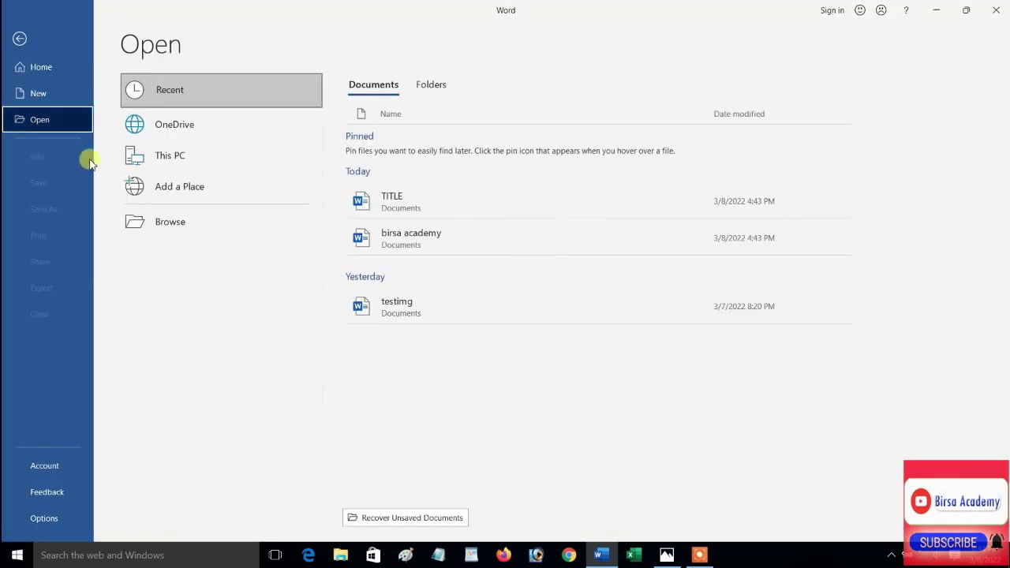
{"action": "left_click", "coordinate": [174, 230]}
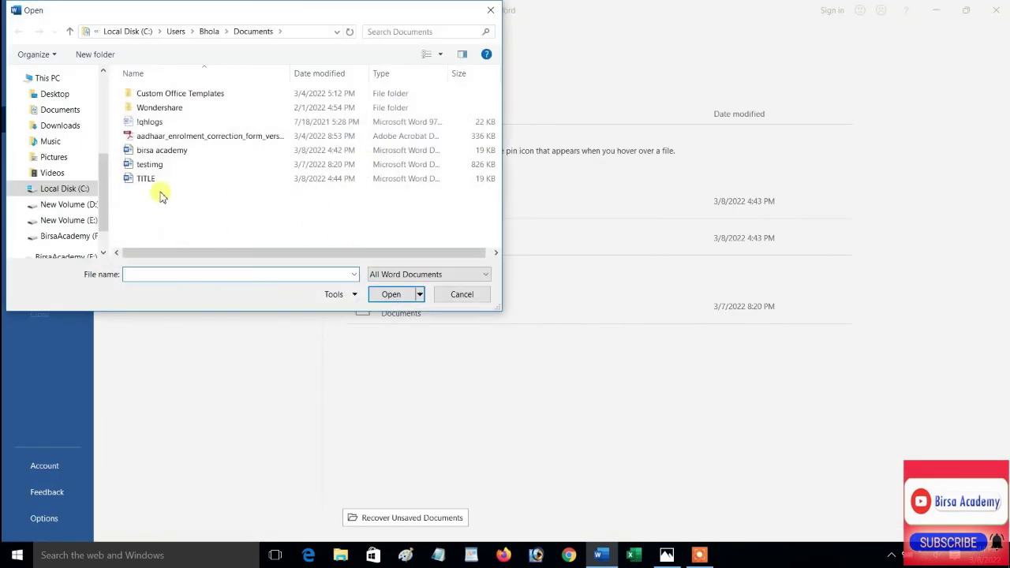
{"action": "left_click", "coordinate": [139, 180]}
{"action": "left_click", "coordinate": [391, 294]}
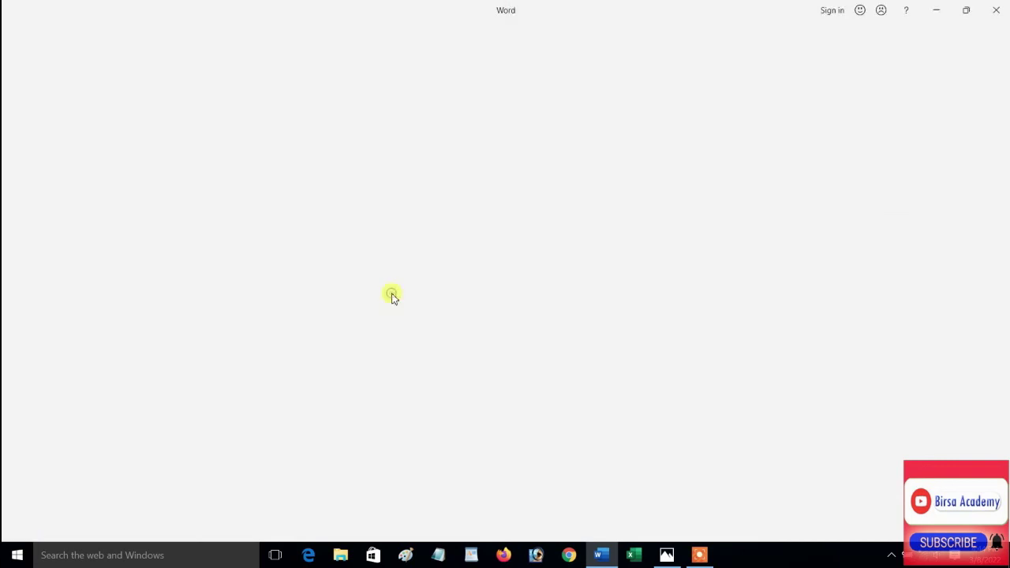